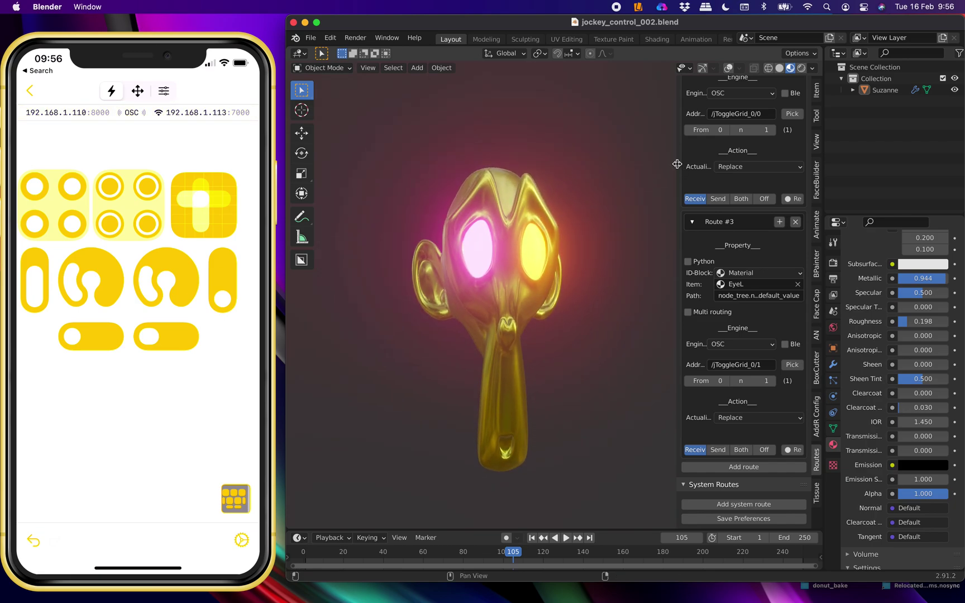
Widen the Routes sidebar and scroll back up to Route #1 so its settings read fully
{"action": "left_click_drag", "start_coordinate": [677, 164], "coordinate": [651, 162]}
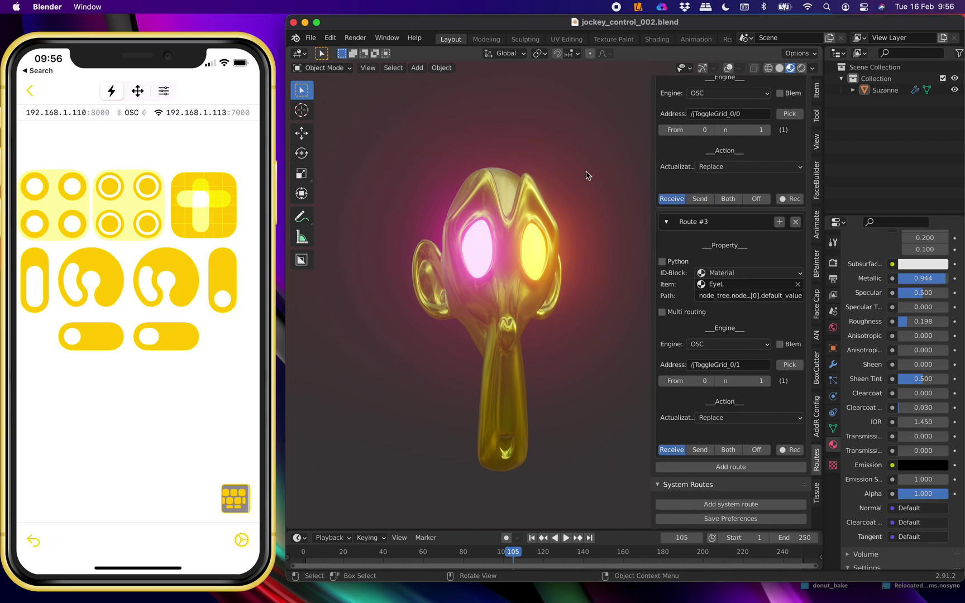
{"action": "scroll", "coordinate": [732, 184], "scroll_direction": "up", "scroll_amount": 15}
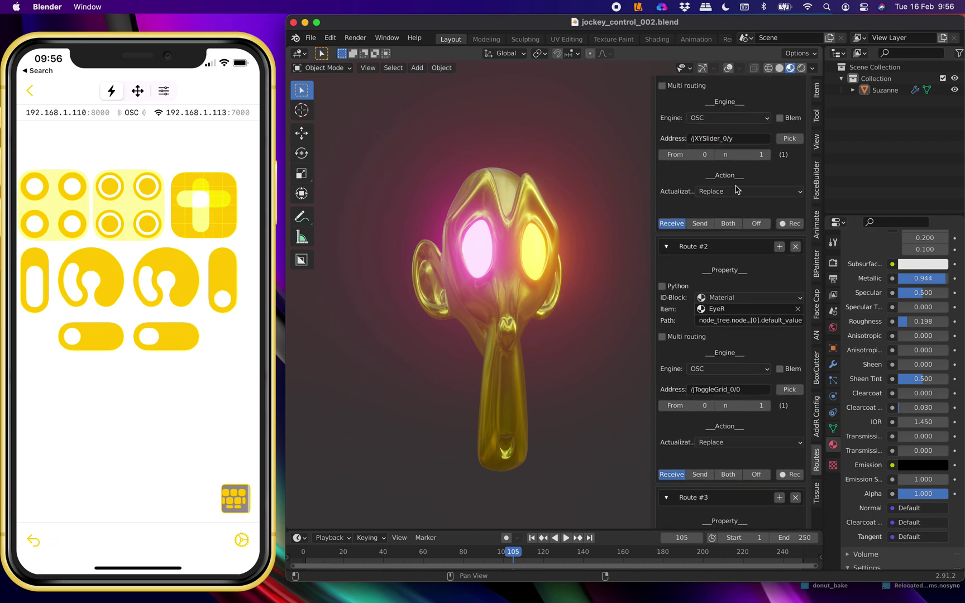
{"action": "scroll", "coordinate": [736, 184], "scroll_direction": "up", "scroll_amount": 1}
{"action": "left_click", "coordinate": [330, 37]}
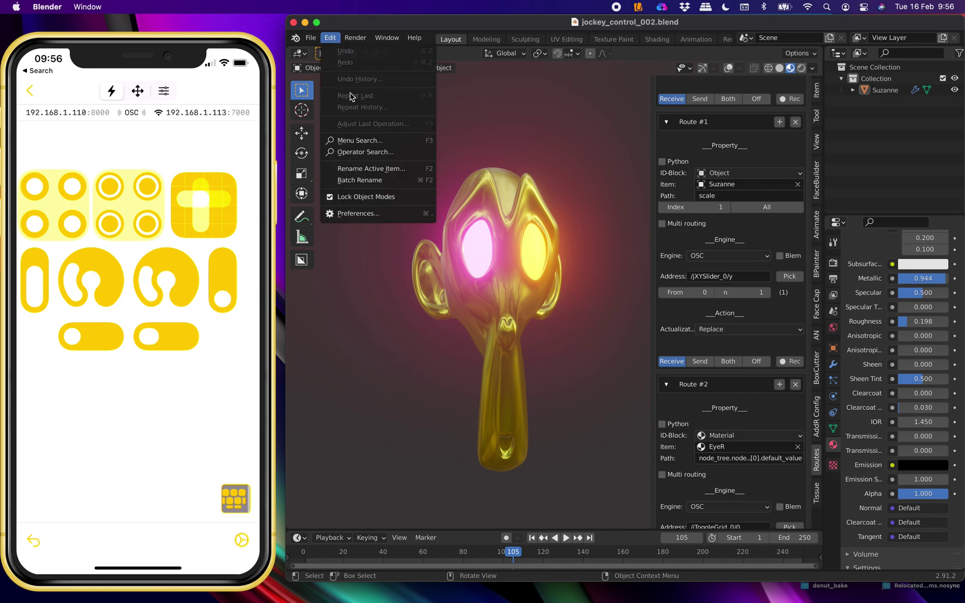
{"action": "left_click", "coordinate": [369, 214]}
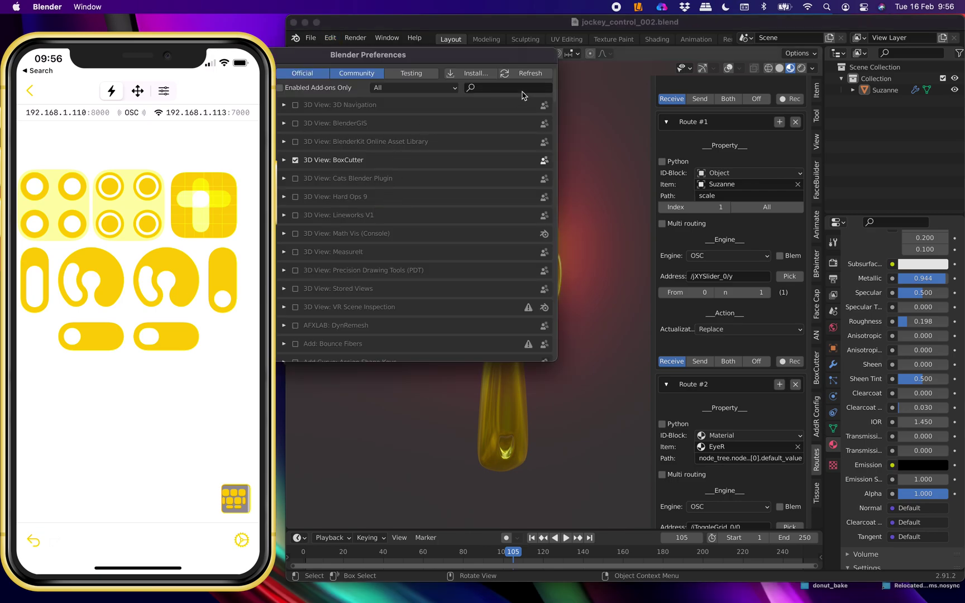
{"action": "left_click", "coordinate": [521, 88]}
{"action": "type", "text": "add"}
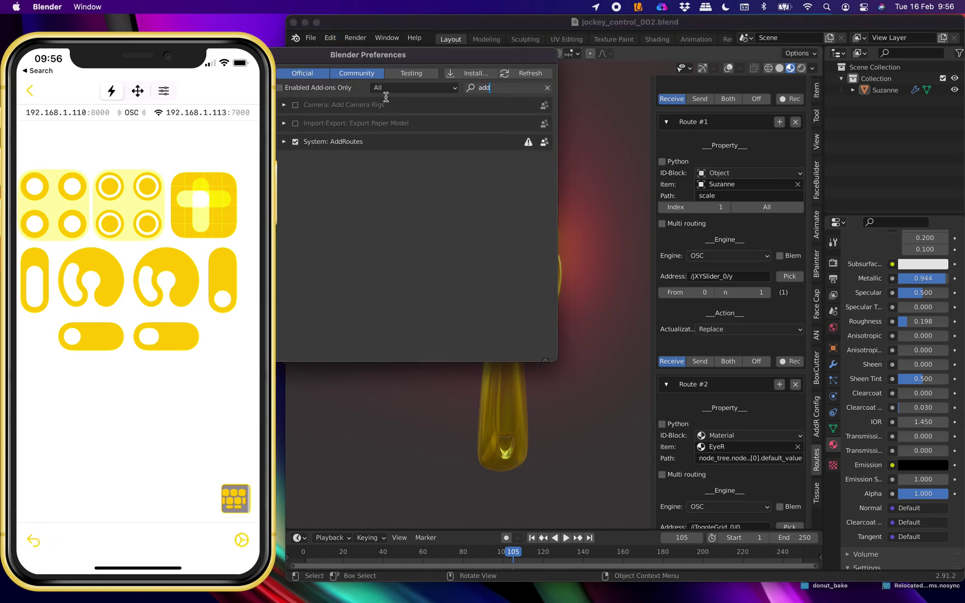
{"action": "left_click_drag", "start_coordinate": [386, 50], "coordinate": [501, 62]}
{"action": "left_click", "coordinate": [399, 145]}
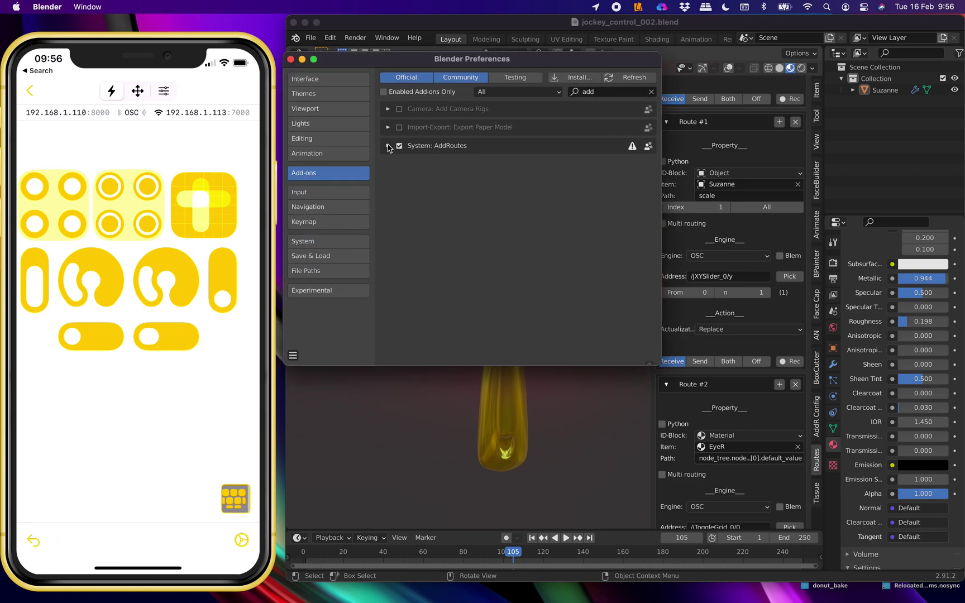
{"action": "left_click", "coordinate": [388, 146]}
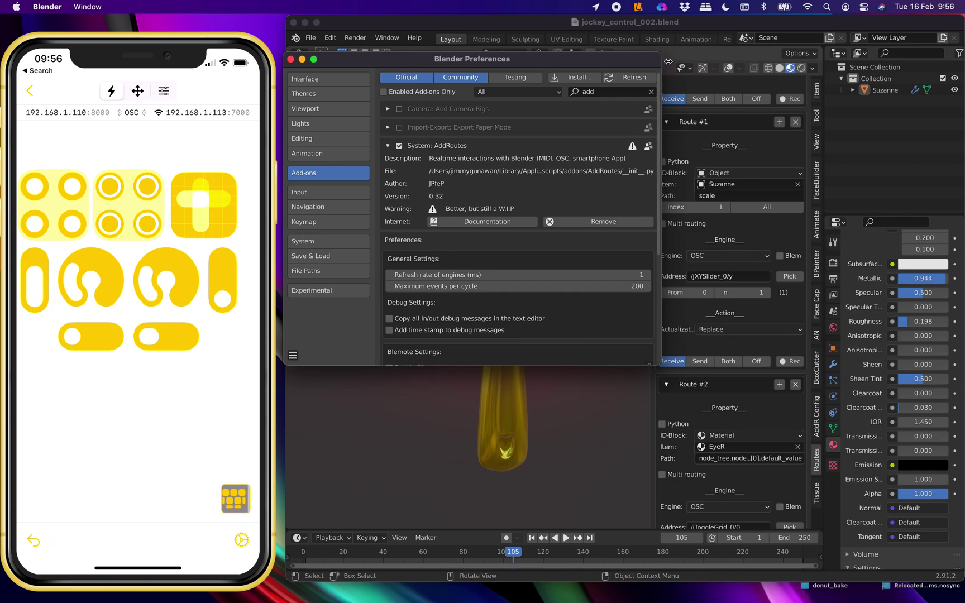
{"action": "left_click_drag", "start_coordinate": [668, 61], "coordinate": [660, 61]}
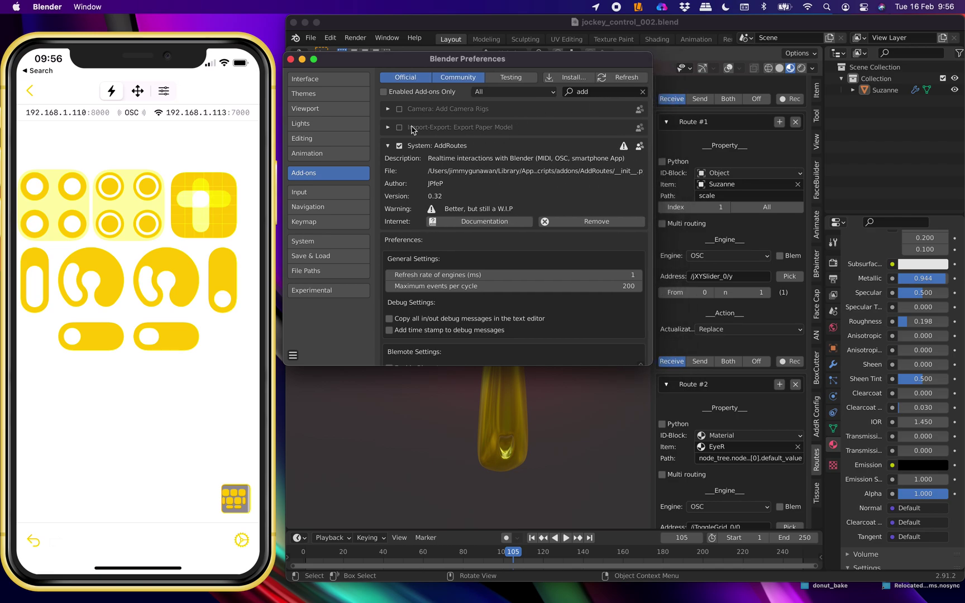
{"action": "left_click", "coordinate": [290, 60]}
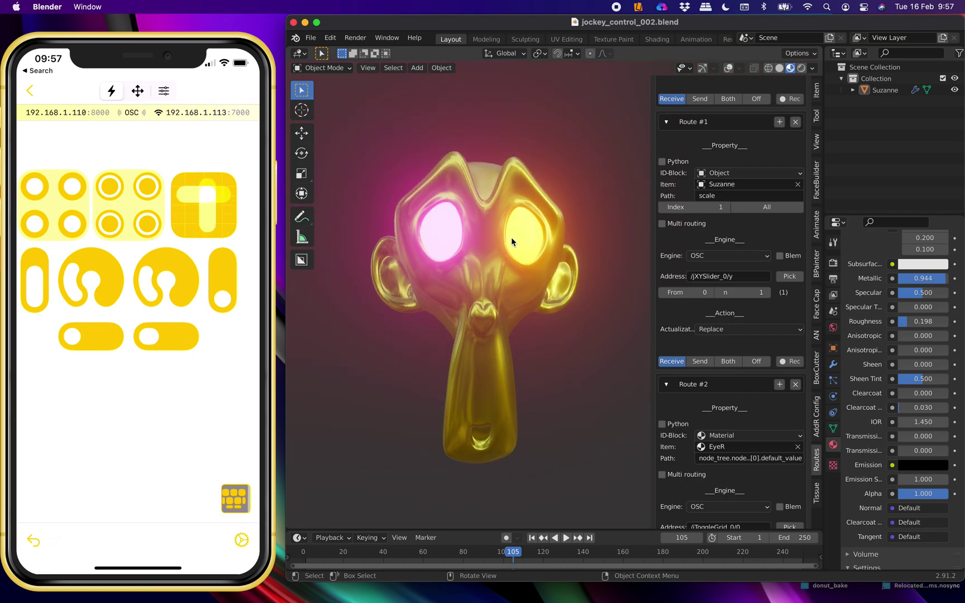
Open Jockey's OSC settings and Blender's AddRoutes config listening on 192.168.1.110 port 8000
{"action": "scroll", "coordinate": [756, 222], "scroll_direction": "up", "scroll_amount": 2}
{"action": "scroll", "coordinate": [755, 222], "scroll_direction": "up", "scroll_amount": 15}
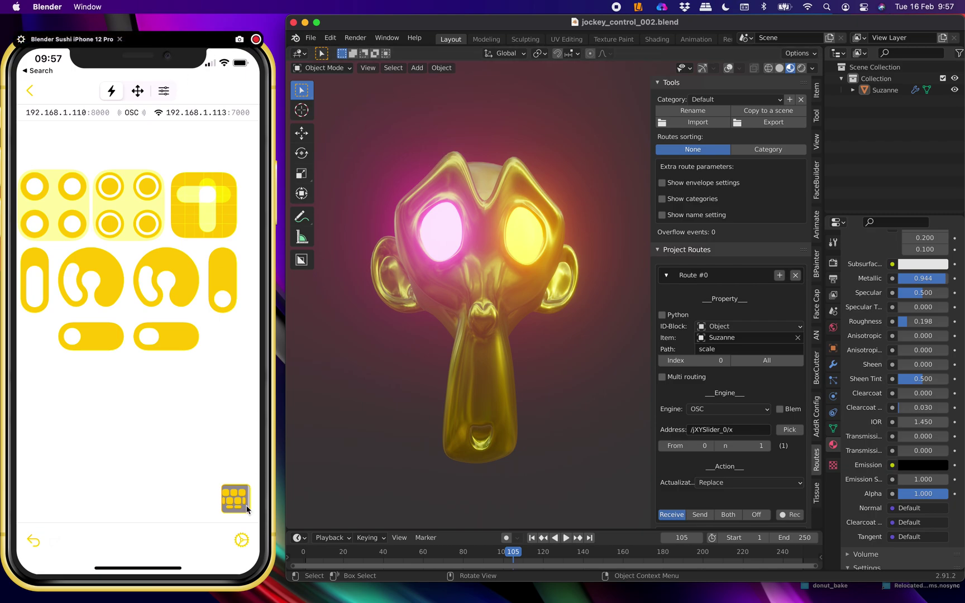
{"action": "left_click", "coordinate": [237, 543]}
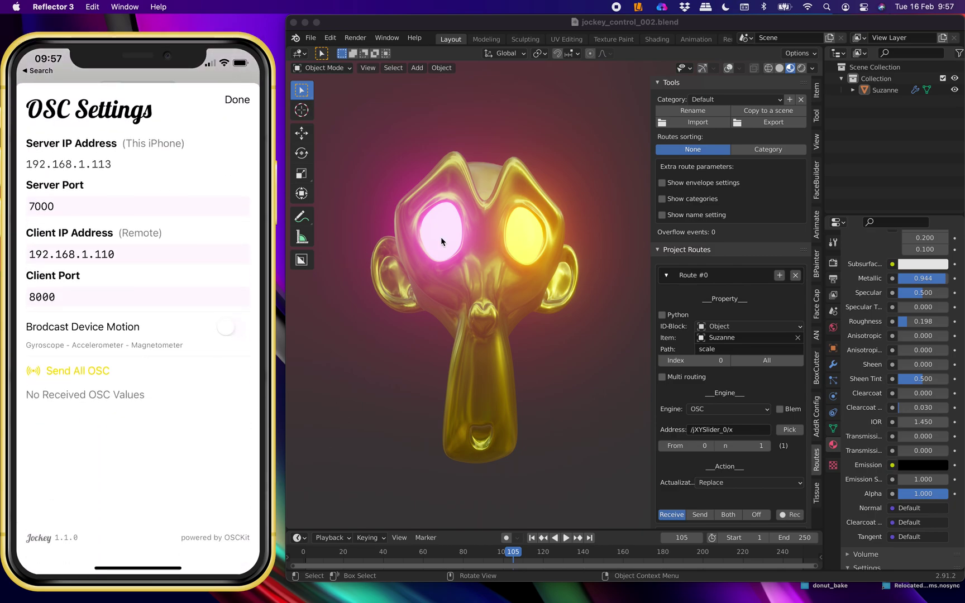
{"action": "left_click", "coordinate": [817, 416]}
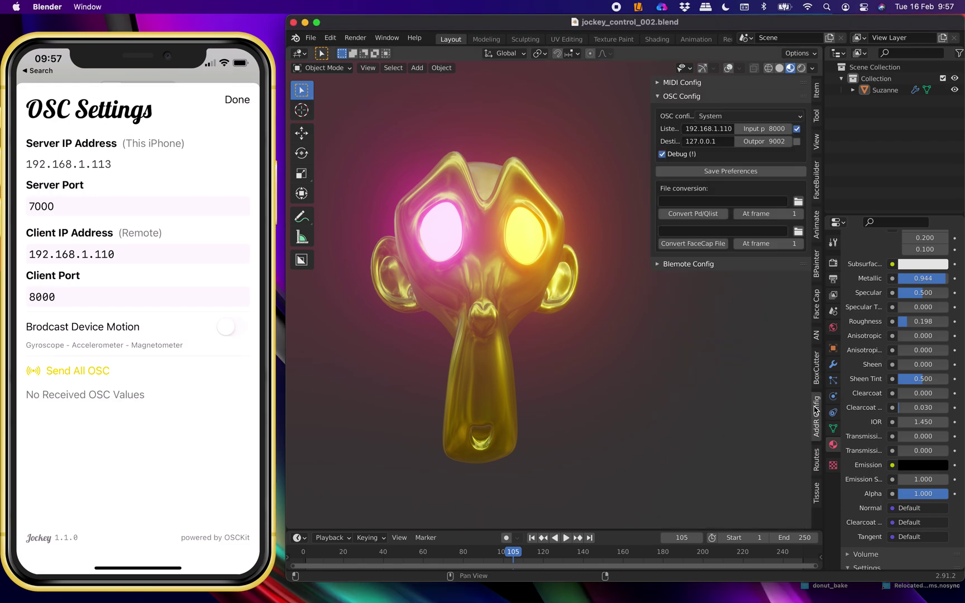
Frame all of Suzanne, widen the OSC configuration panel, and dismiss the phone's OSC settings
{"action": "key", "text": "Home"}
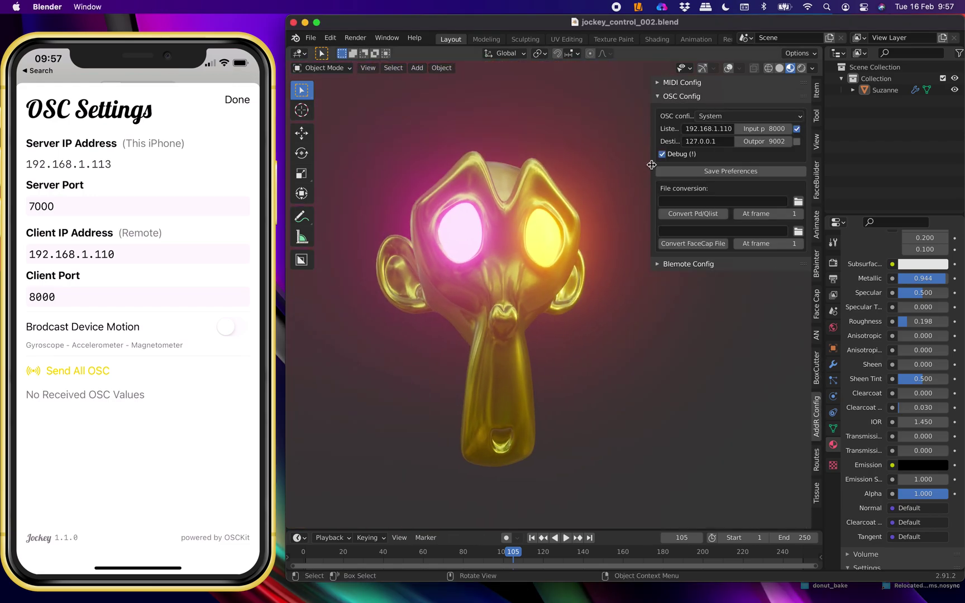
{"action": "left_click_drag", "start_coordinate": [650, 153], "coordinate": [598, 152]}
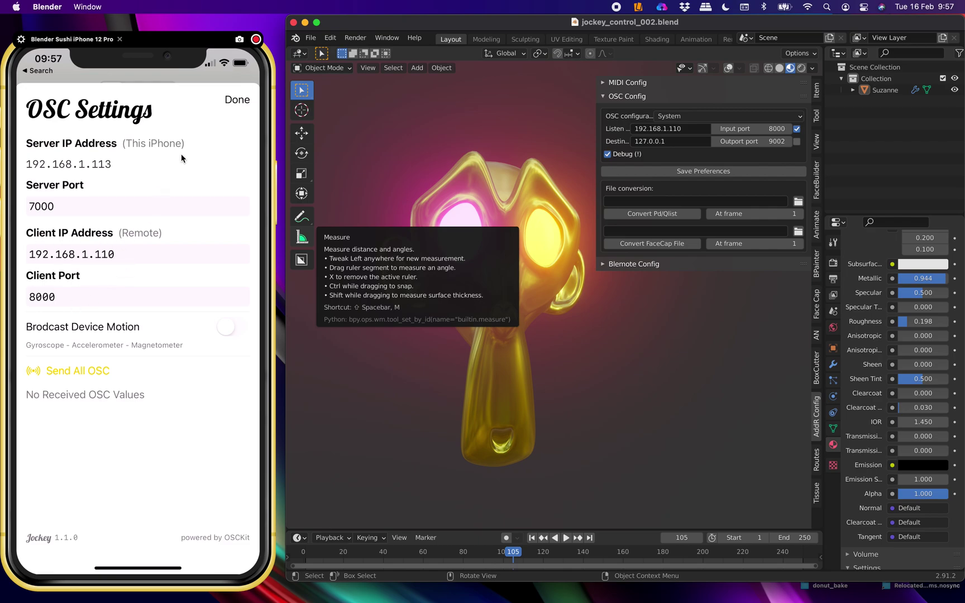
{"action": "left_click_drag", "start_coordinate": [182, 159], "coordinate": [197, 241]}
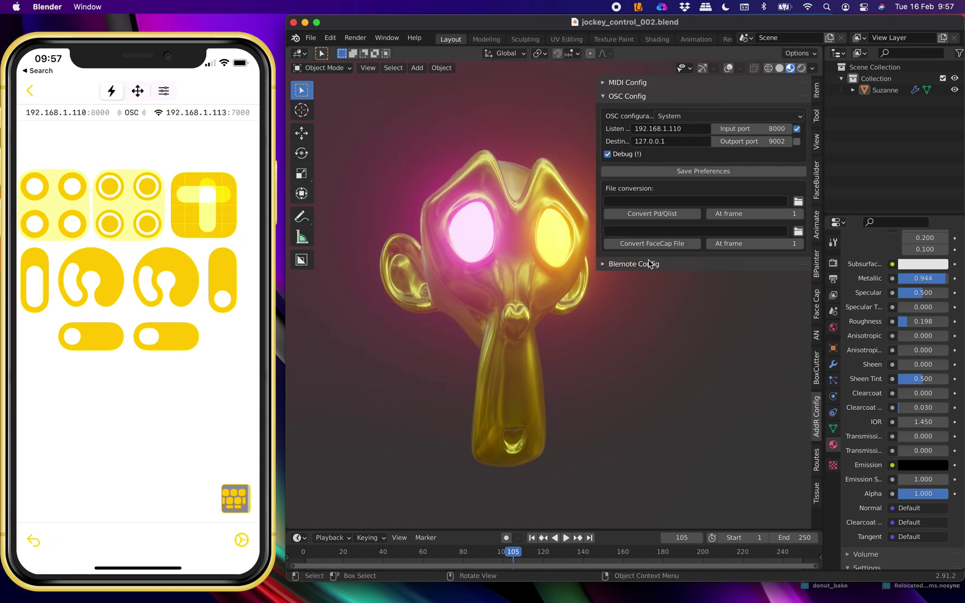
{"action": "left_click", "coordinate": [218, 72]}
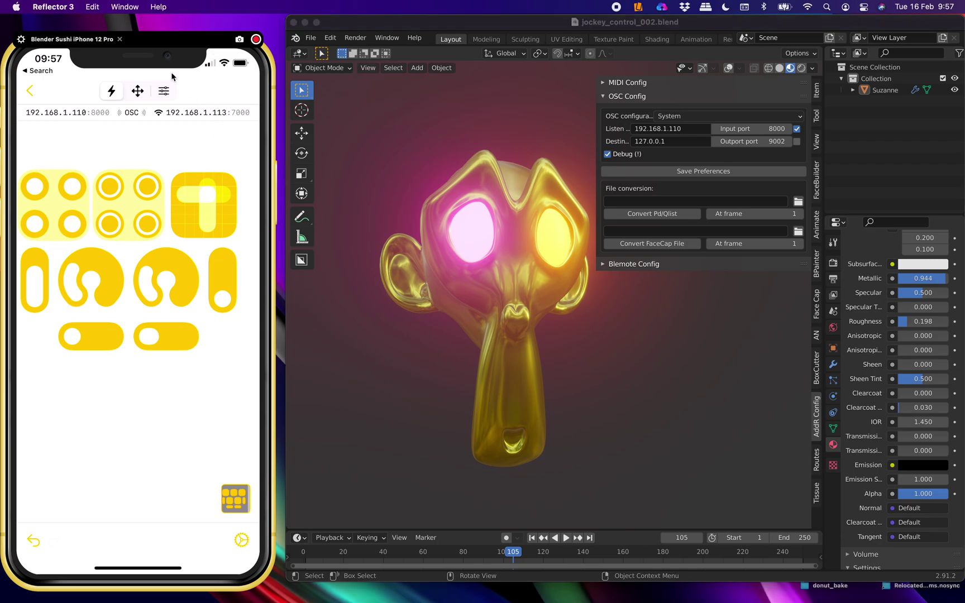
Move the phone mirror aside and centre Terminal's OSC debug log over the viewport
{"action": "left_click_drag", "start_coordinate": [156, 41], "coordinate": [180, 98]}
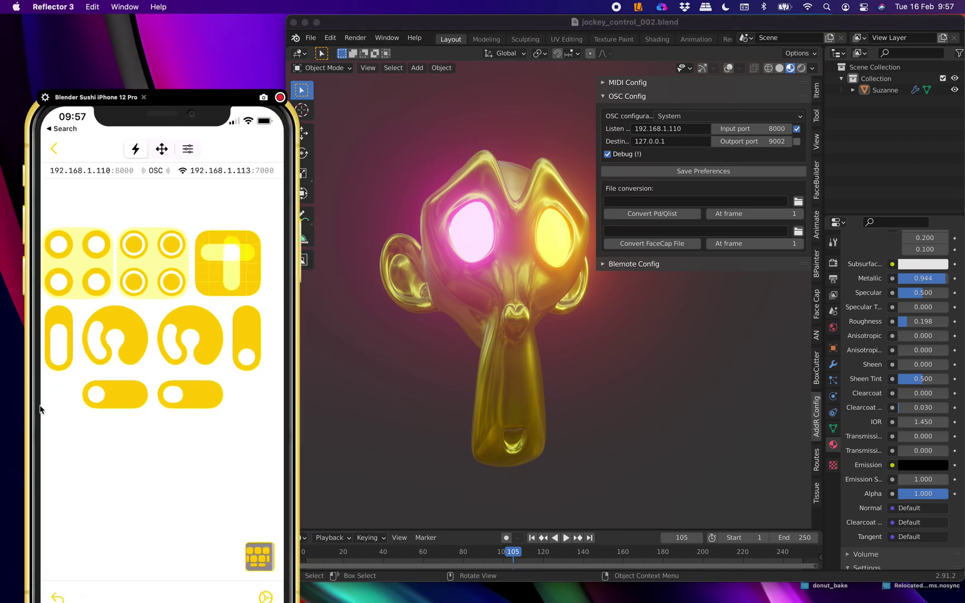
{"action": "mouse_move", "coordinate": [18, 542]}
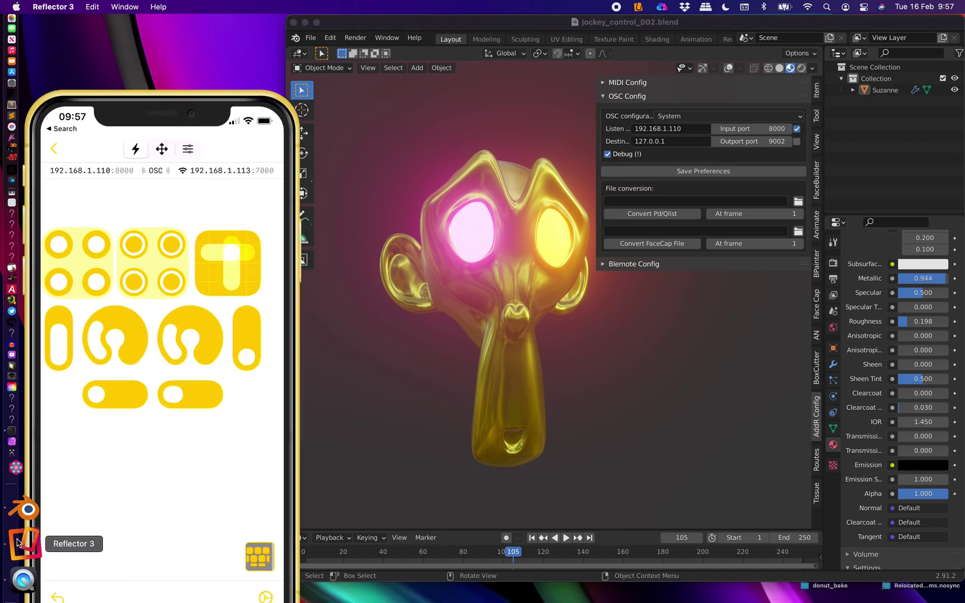
{"action": "left_click", "coordinate": [28, 490]}
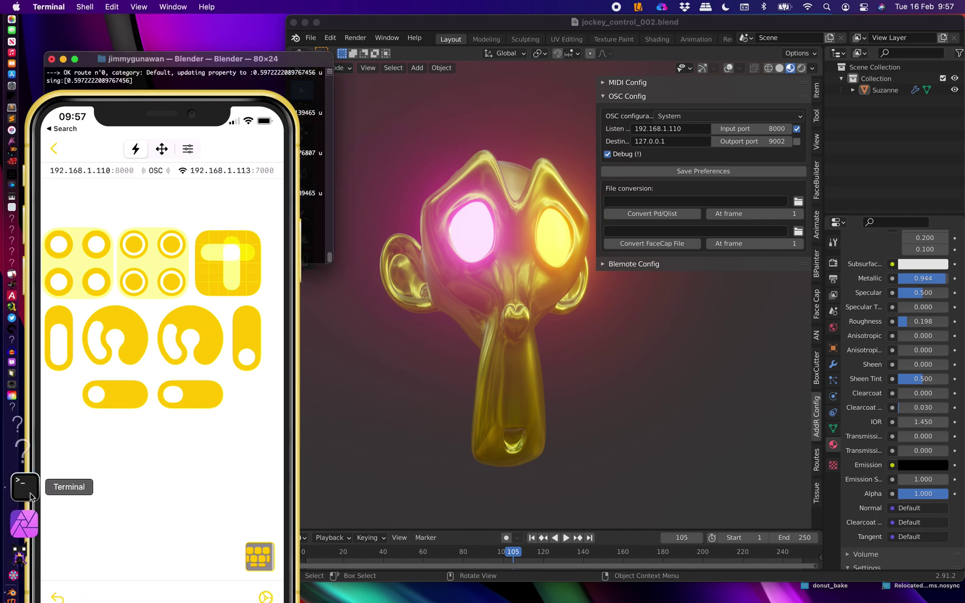
{"action": "left_click_drag", "start_coordinate": [244, 60], "coordinate": [553, 302]}
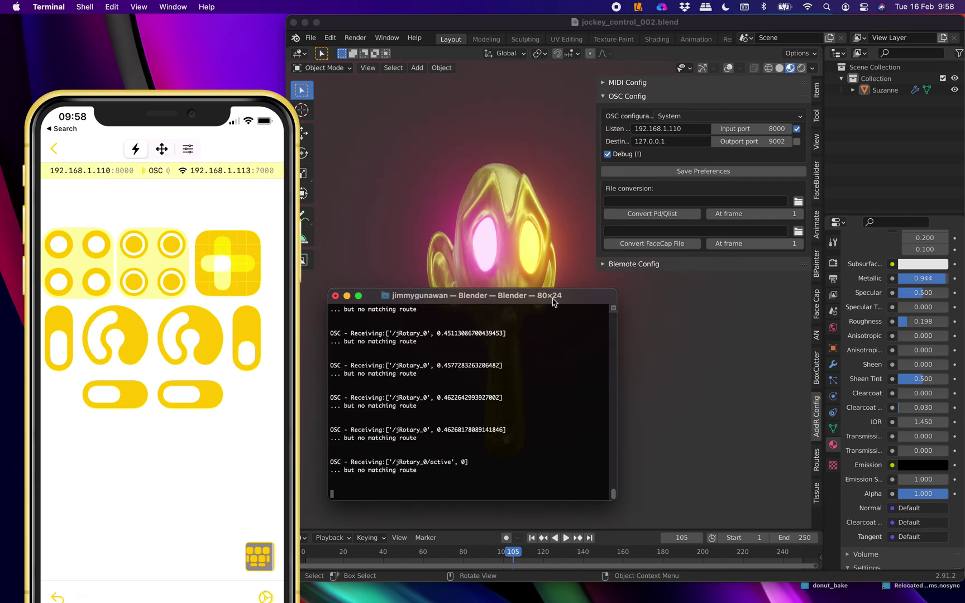
{"action": "left_click_drag", "start_coordinate": [552, 302], "coordinate": [542, 287]}
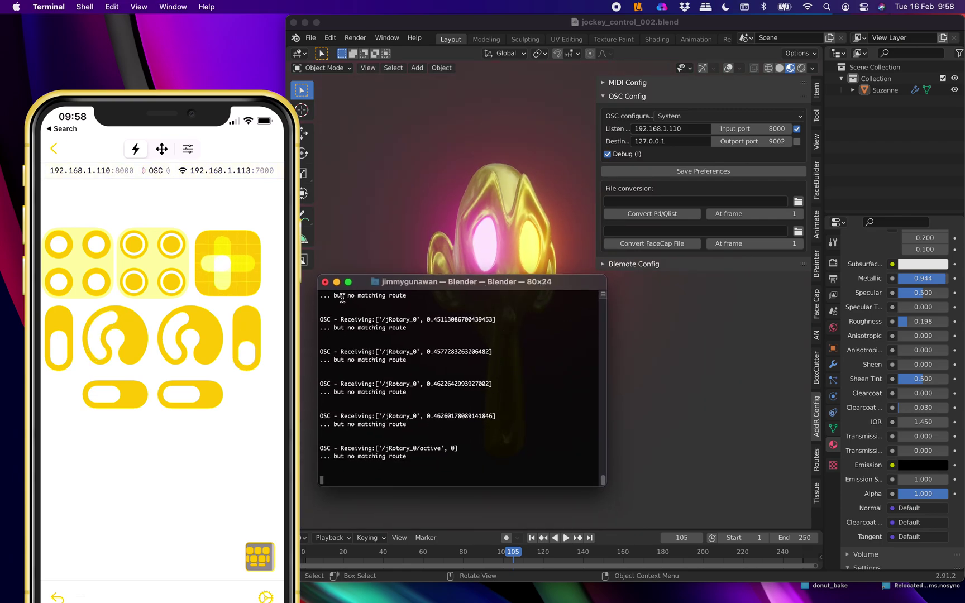
Hide Terminal while adding an XY pad in Jockey, then reopen it to check the log
{"action": "left_click", "coordinate": [337, 282]}
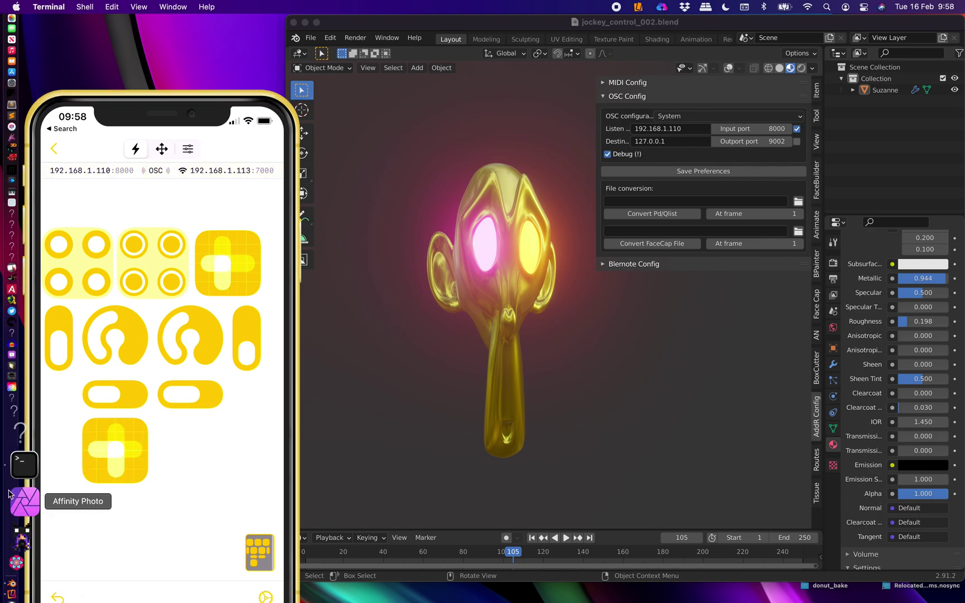
{"action": "left_click", "coordinate": [18, 476]}
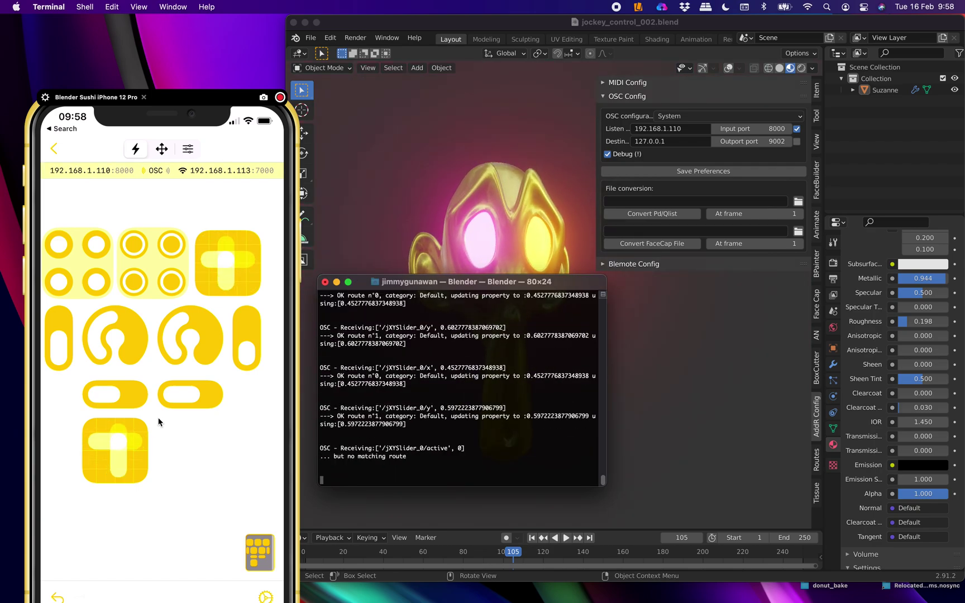
Switch the viewport to solid shading and save the blend file
{"action": "left_click", "coordinate": [781, 71]}
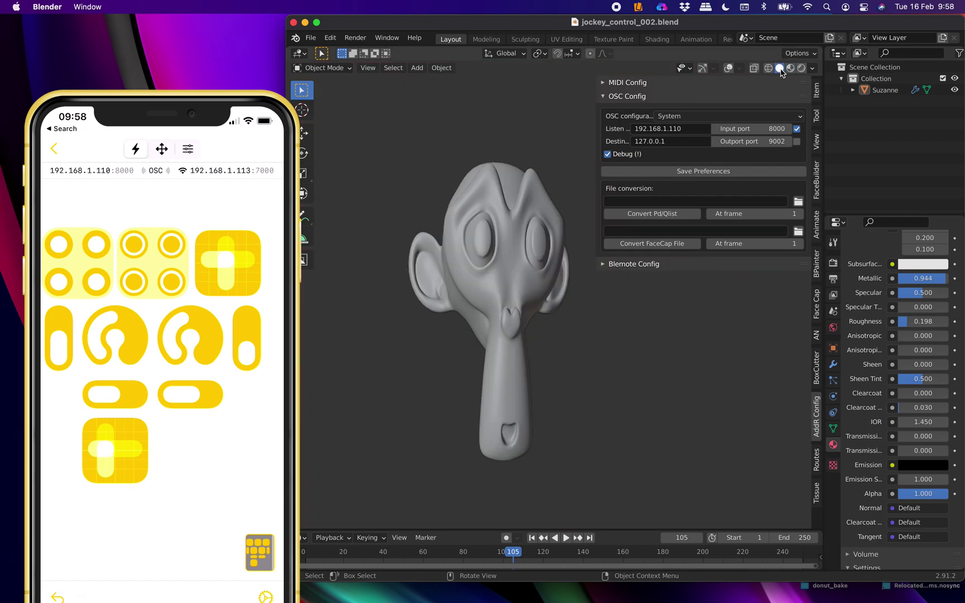
{"action": "left_click", "coordinate": [311, 37]}
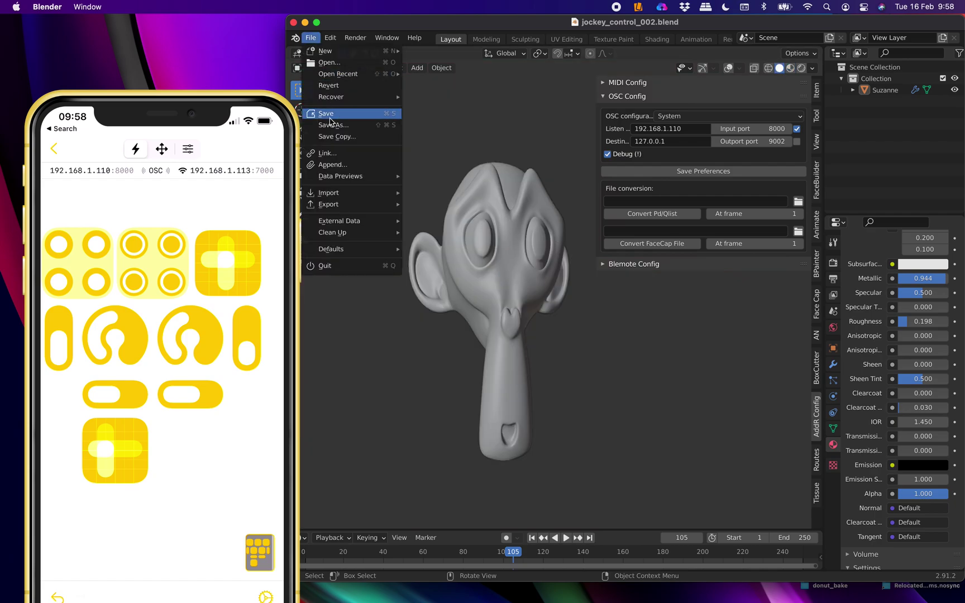
{"action": "left_click", "coordinate": [324, 116]}
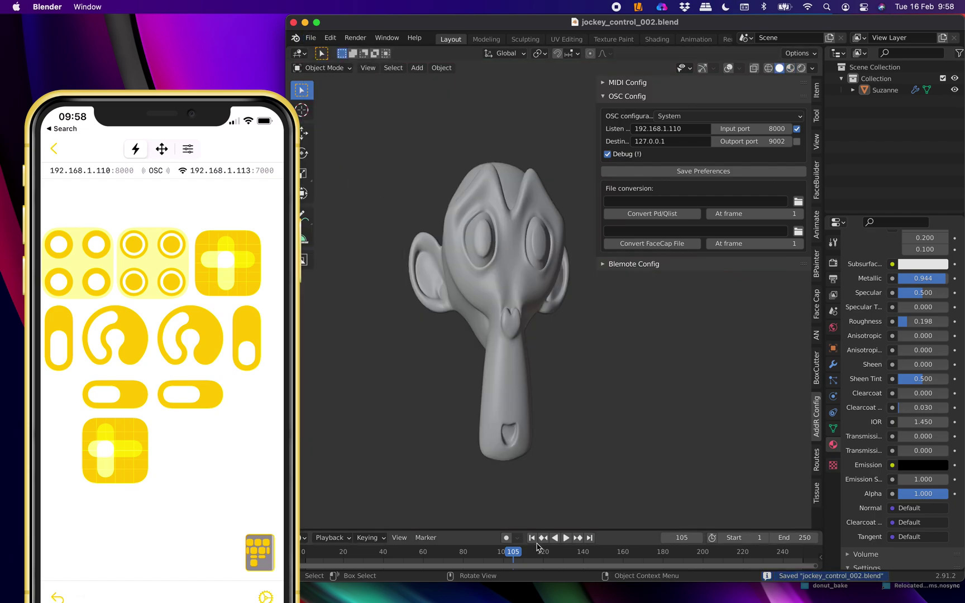
Play the animation from the start, pause at frame 70, show materials, and display the Routes
{"action": "left_click_drag", "start_coordinate": [536, 530], "coordinate": [535, 522]}
{"action": "left_click", "coordinate": [532, 517]}
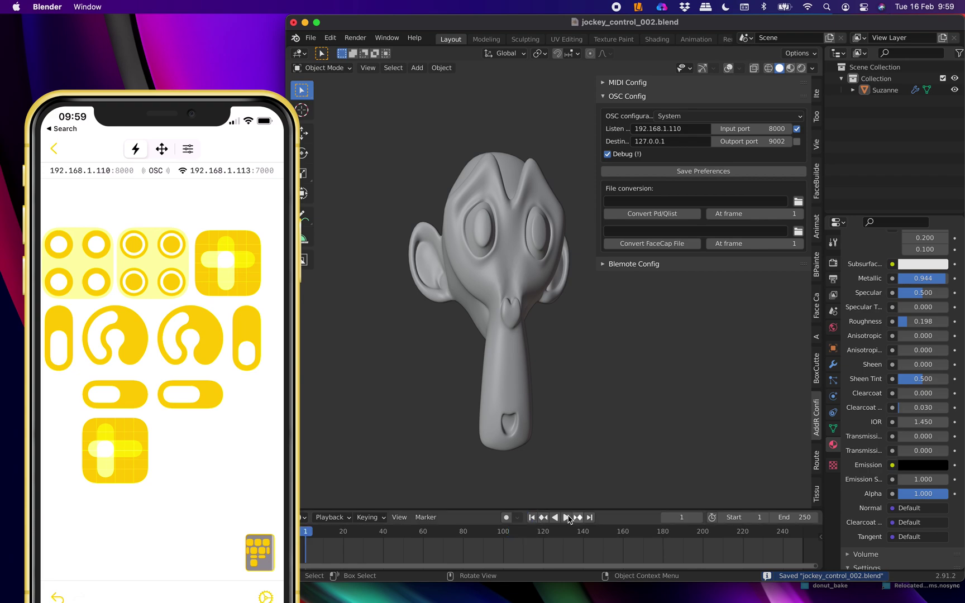
{"action": "left_click", "coordinate": [566, 518]}
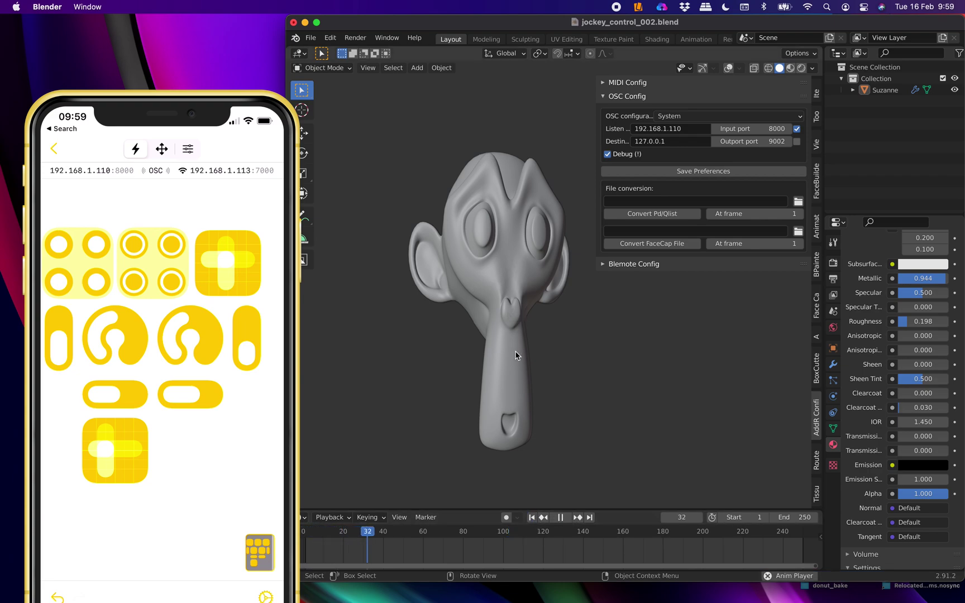
{"action": "left_click", "coordinate": [561, 518]}
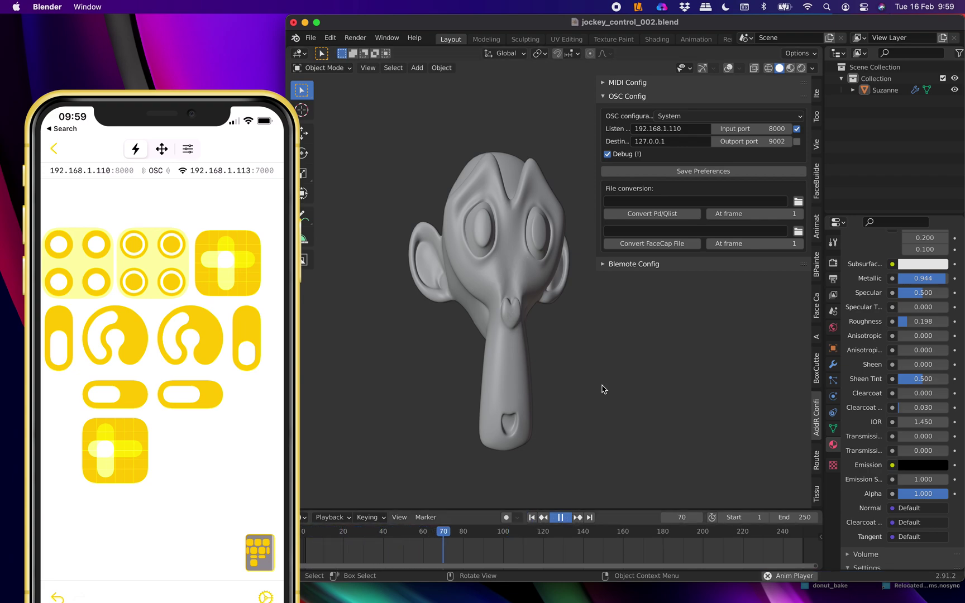
{"action": "left_click", "coordinate": [790, 68]}
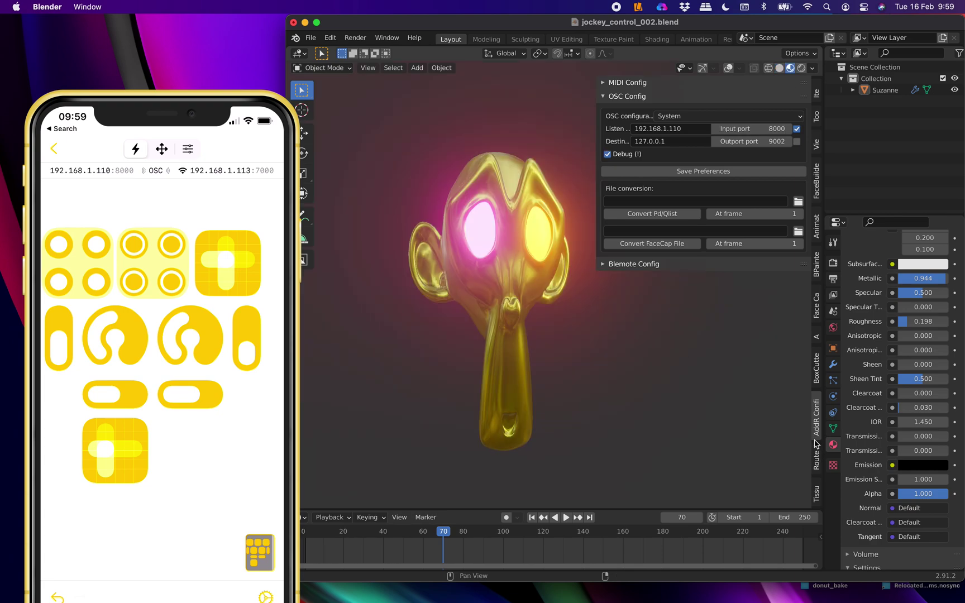
{"action": "left_click", "coordinate": [817, 456]}
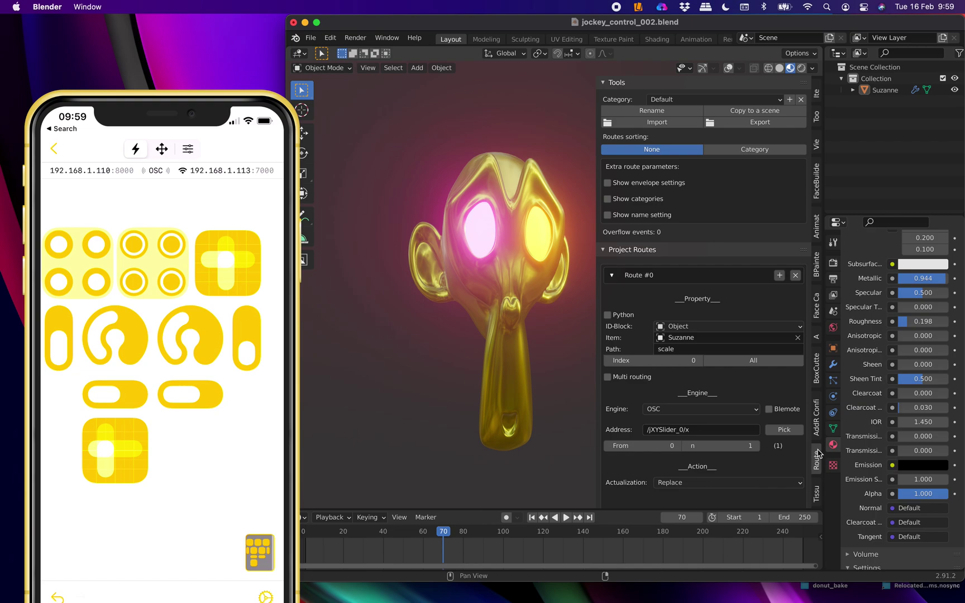
Turn Suzanne toward the camera in solid shading with overlays on, and select her
{"action": "middle_click_drag", "start_coordinate": [506, 244], "coordinate": [486, 243]}
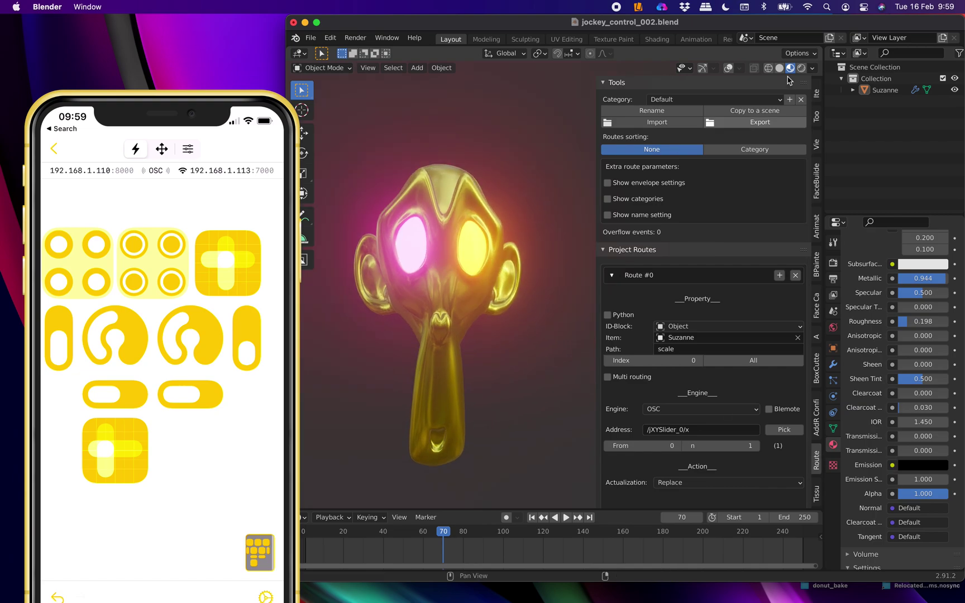
{"action": "left_click", "coordinate": [780, 68]}
{"action": "mouse_move", "coordinate": [556, 146]}
{"action": "middle_mouse_down"}
{"action": "mouse_move", "coordinate": [515, 170]}
{"action": "mouse_move", "coordinate": [575, 136]}
{"action": "middle_mouse_up"}
{"action": "left_click", "coordinate": [729, 68]}
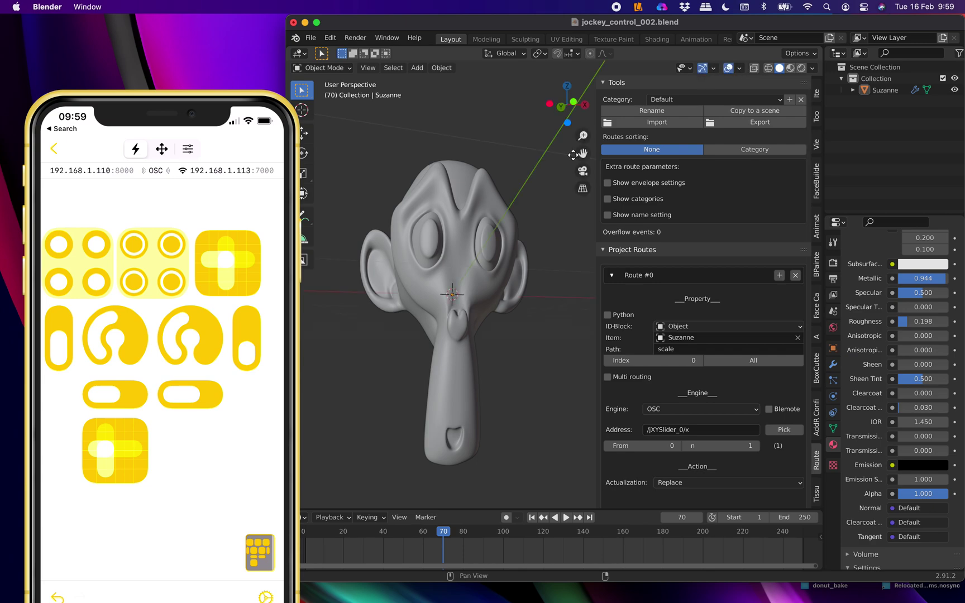
{"action": "left_click", "coordinate": [478, 208]}
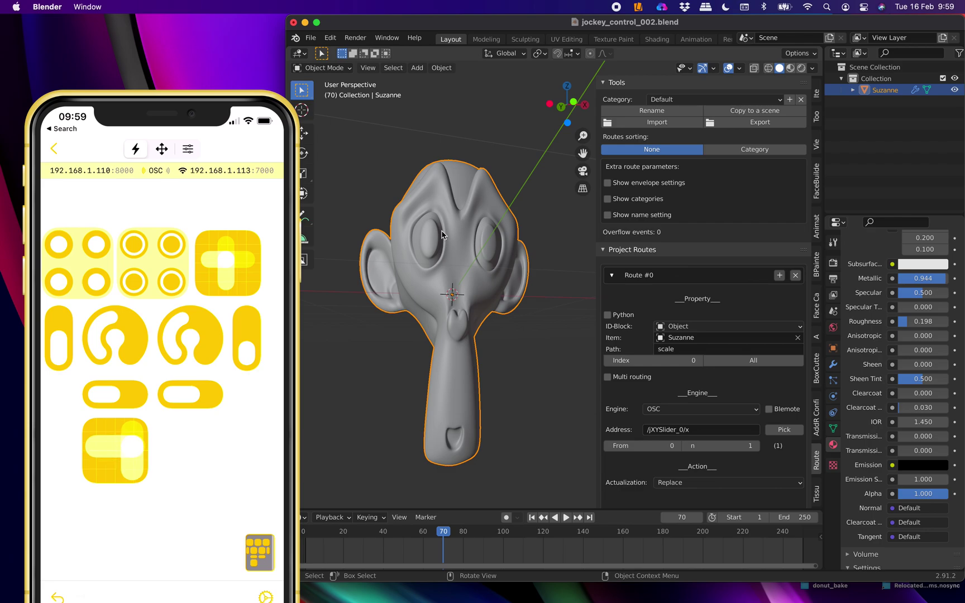
Place the Terminal log at the top-left behind the Blender window
{"action": "mouse_move", "coordinate": [7, 465]}
{"action": "left_click", "coordinate": [11, 539]}
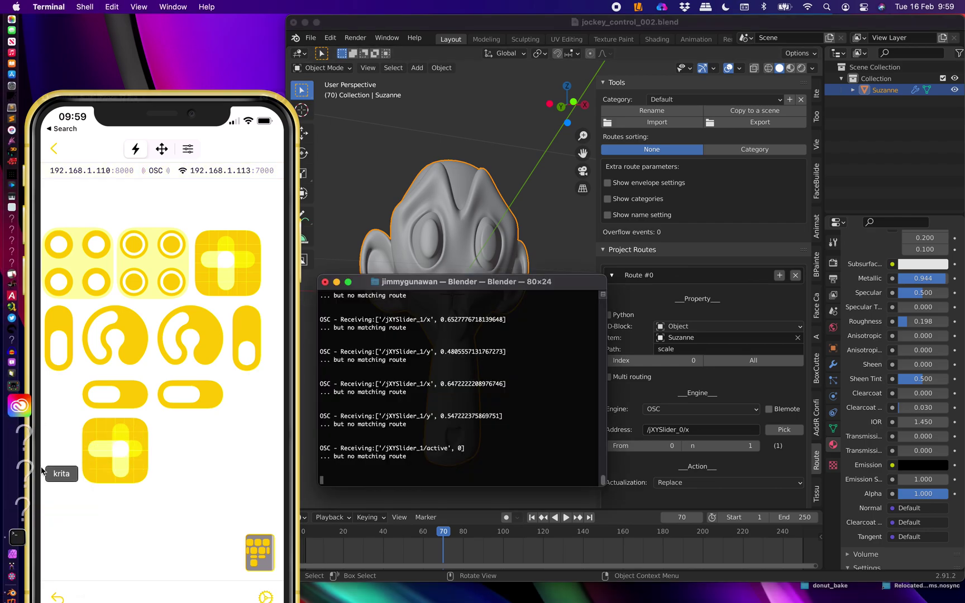
{"action": "left_click_drag", "start_coordinate": [416, 212], "coordinate": [567, 23]}
{"action": "left_click", "coordinate": [304, 35]}
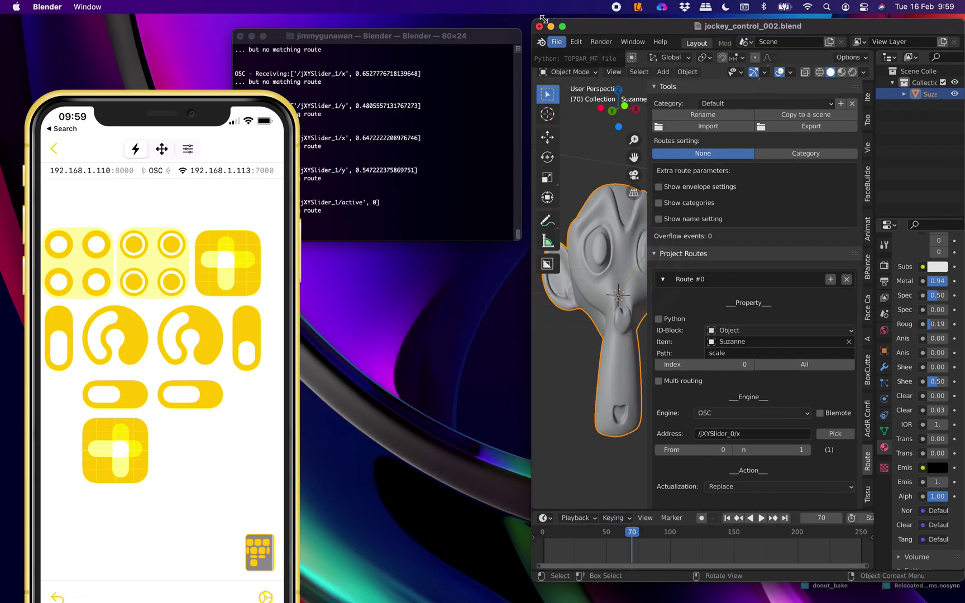
Copy the /jXYSlider_1/x address from Terminal's log, then return to Blender
{"action": "left_click", "coordinate": [472, 36]}
{"action": "left_click_drag", "start_coordinate": [472, 35], "coordinate": [508, 51]}
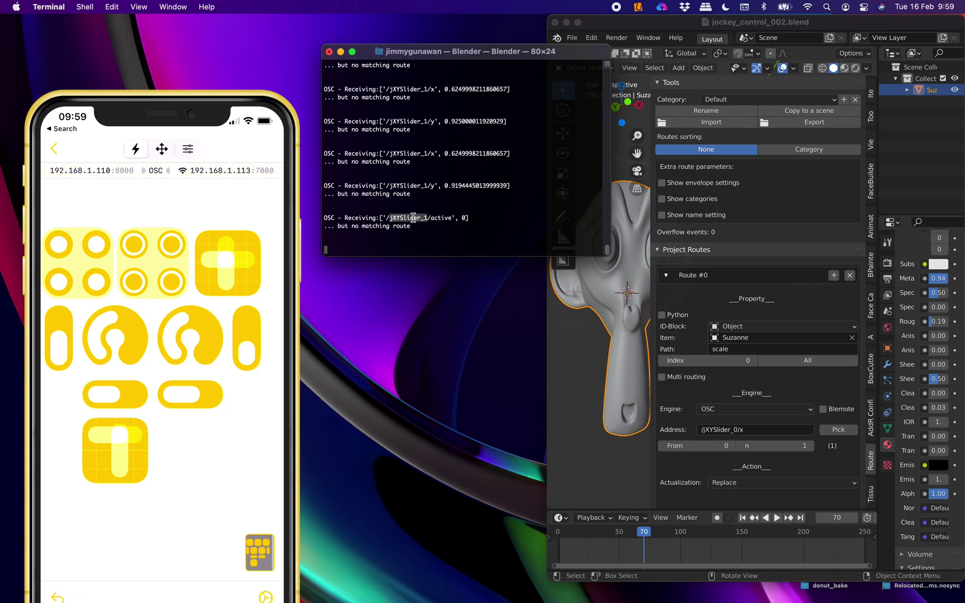
{"action": "right_click", "coordinate": [414, 218]}
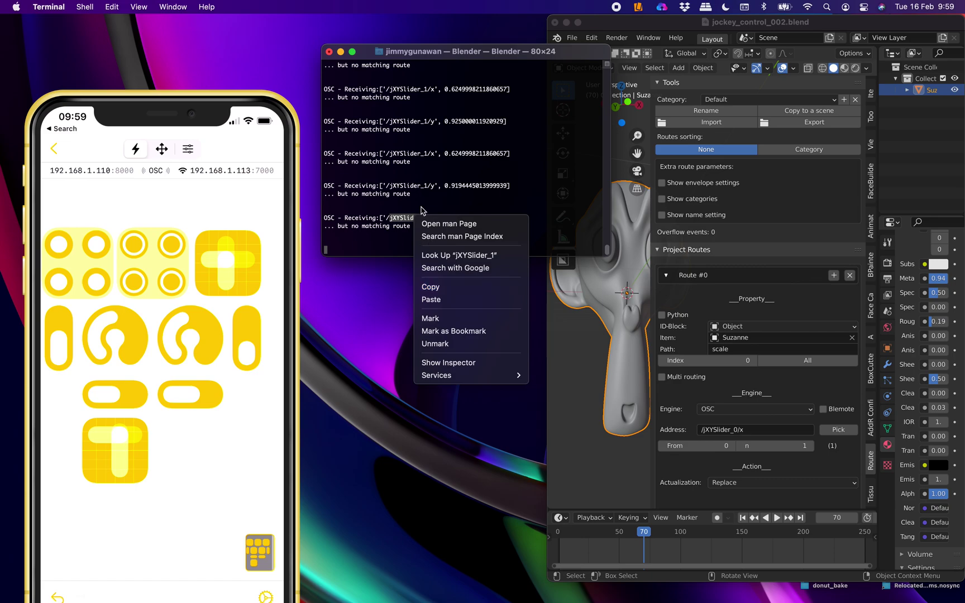
{"action": "left_click", "coordinate": [419, 193]}
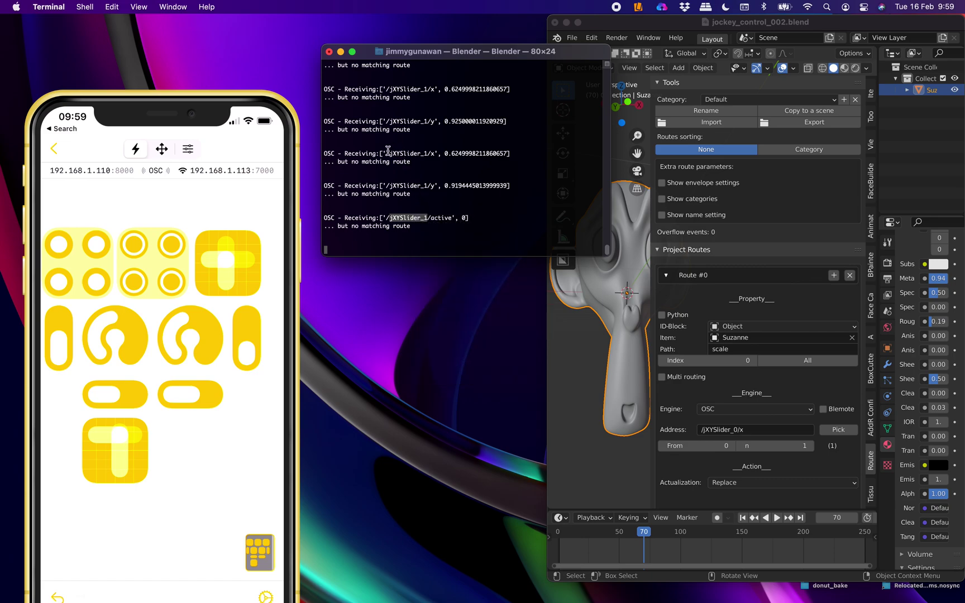
{"action": "right_click", "coordinate": [431, 158]}
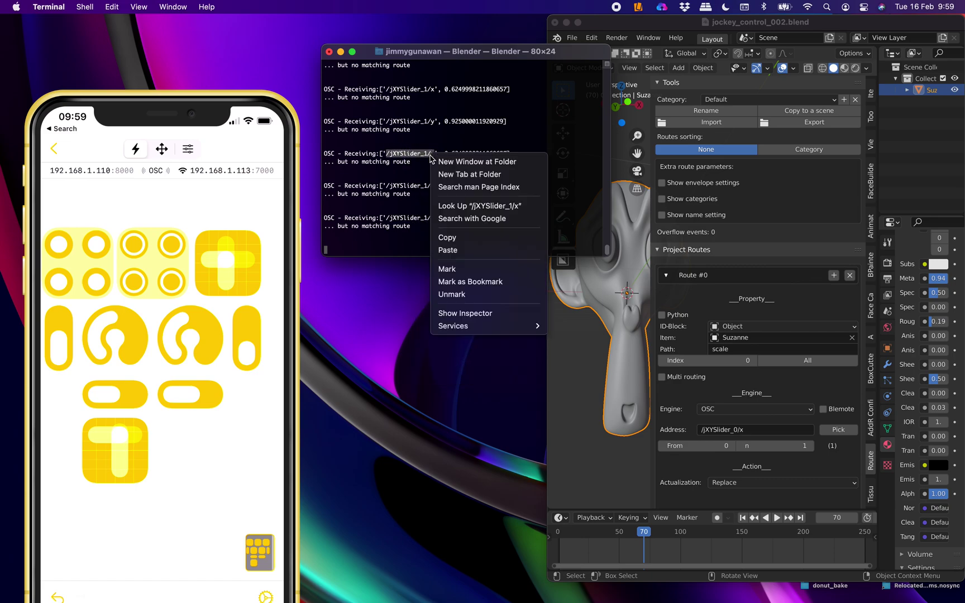
{"action": "left_click", "coordinate": [468, 238]}
{"action": "left_click", "coordinate": [573, 20]}
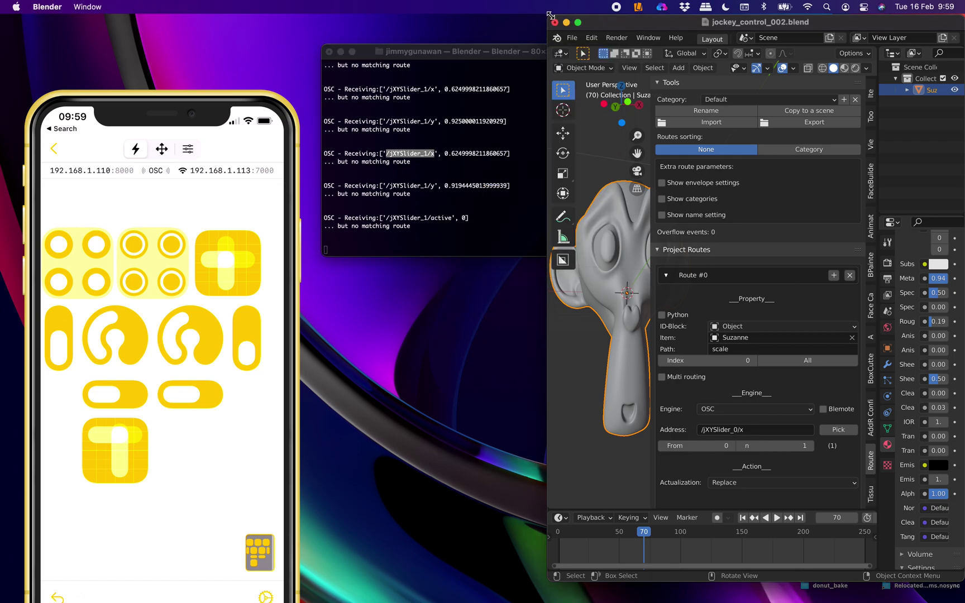
Widen Blender, face Suzanne frontally, and show her Object Transform with scale 0.453, 0.597, 1.000
{"action": "left_click_drag", "start_coordinate": [550, 15], "coordinate": [330, 15]}
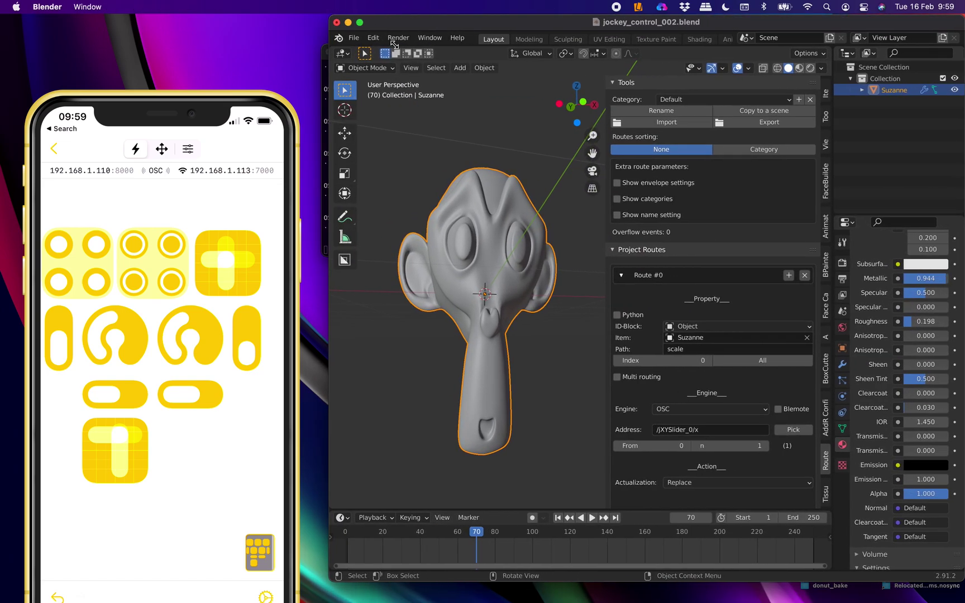
{"action": "middle_click_drag", "start_coordinate": [523, 226], "coordinate": [601, 168]}
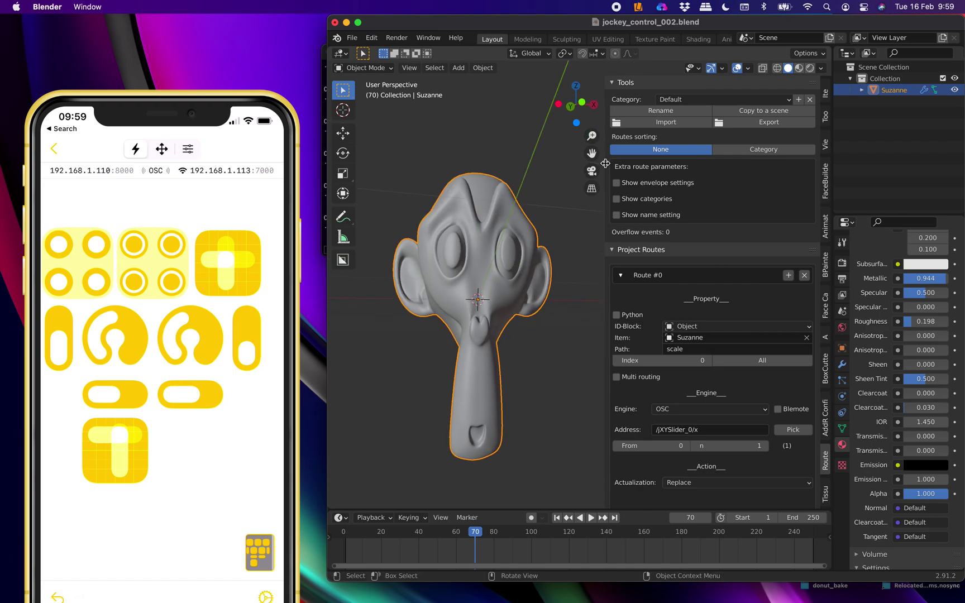
{"action": "left_click", "coordinate": [845, 348]}
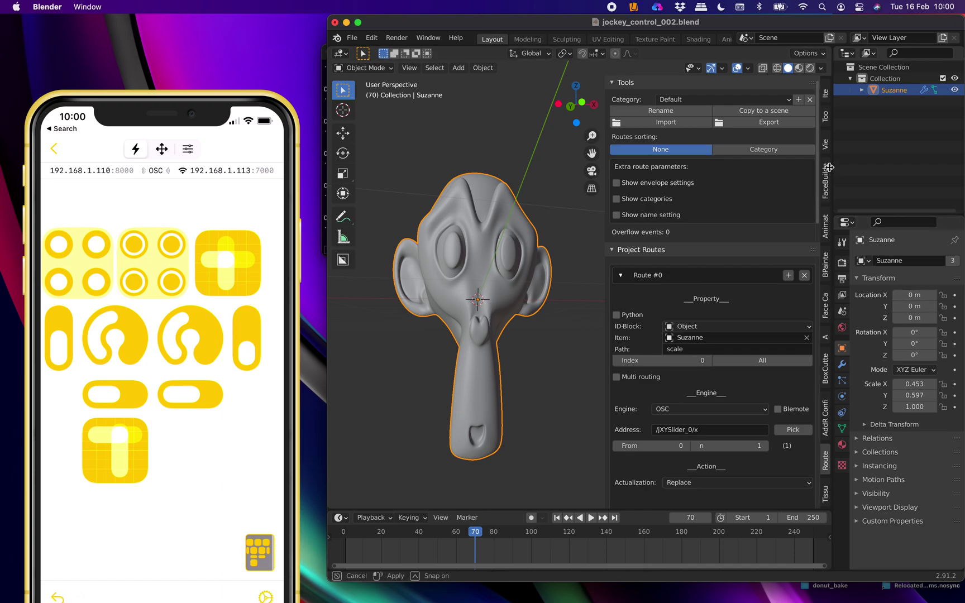
{"action": "left_click_drag", "start_coordinate": [829, 167], "coordinate": [807, 168]}
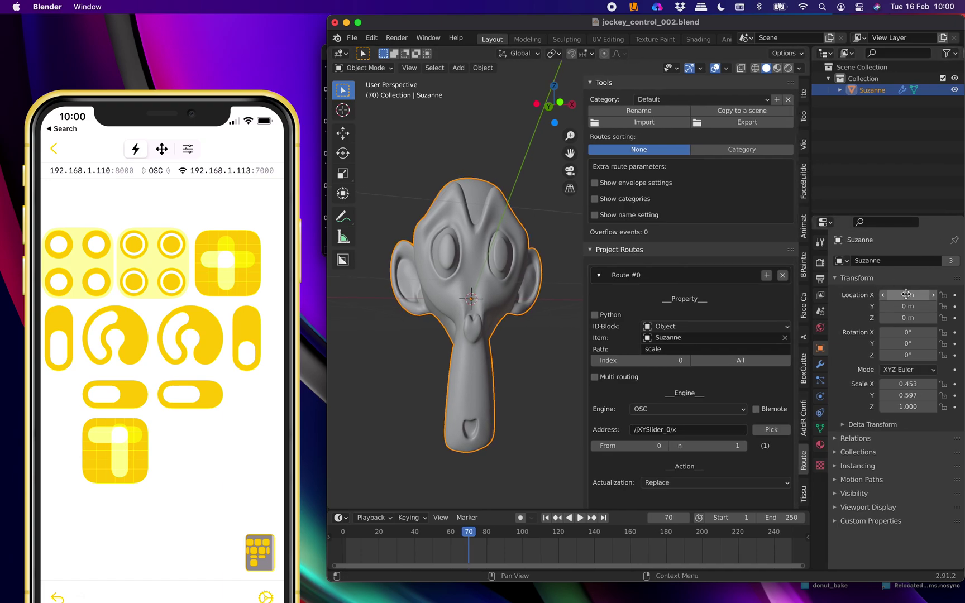
Create a realtime route from Suzanne's Location property and scroll down to the new Route #4
{"action": "right_click", "coordinate": [908, 294]}
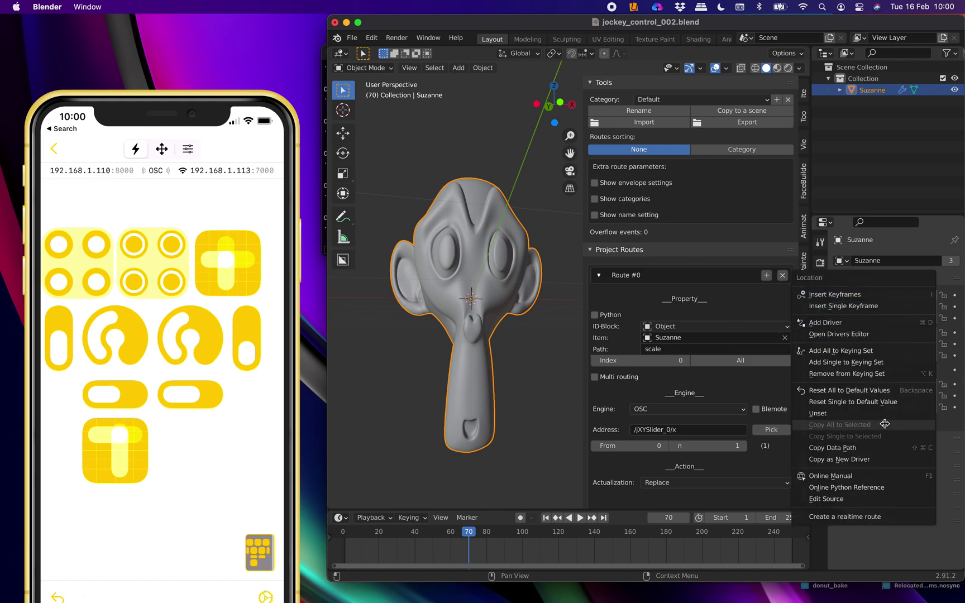
{"action": "left_click", "coordinate": [875, 517]}
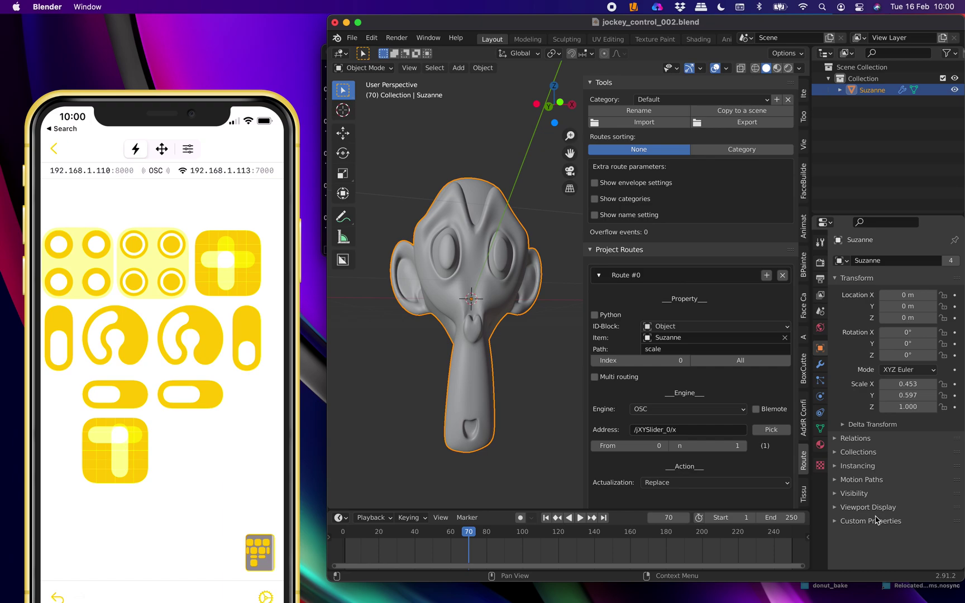
{"action": "scroll", "coordinate": [738, 430], "scroll_direction": "down", "scroll_amount": 15}
{"action": "scroll", "coordinate": [735, 423], "scroll_direction": "down", "scroll_amount": 20}
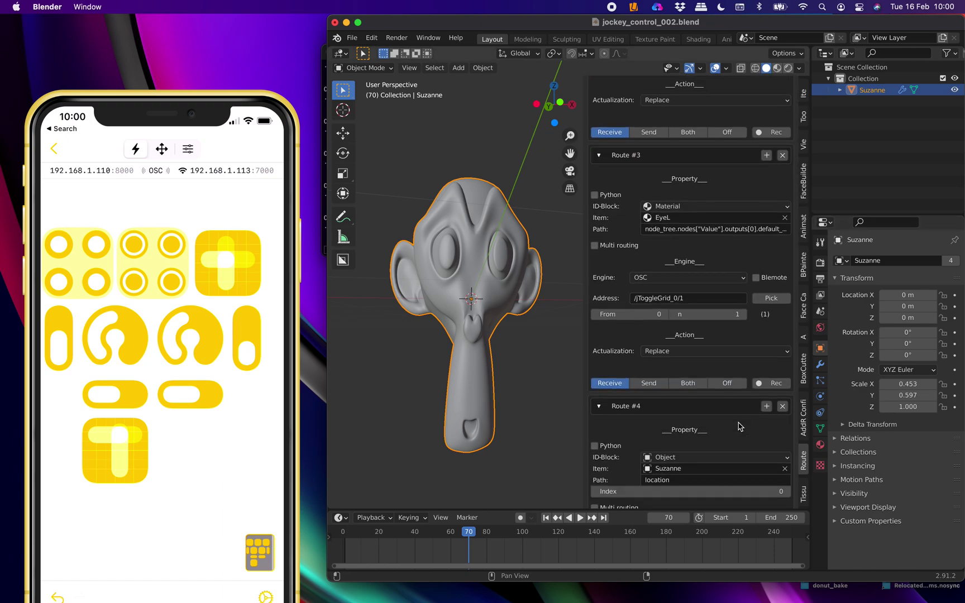
{"action": "scroll", "coordinate": [739, 427], "scroll_direction": "down", "scroll_amount": 10}
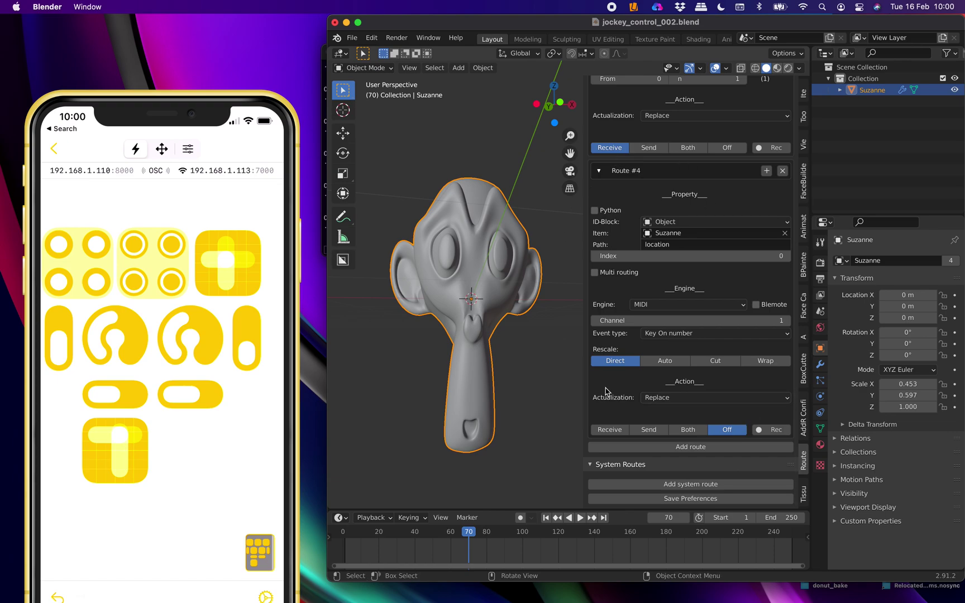
Set Route #4's engine to OSC with the pasted address /jXYSlider_1/x
{"action": "left_click", "coordinate": [667, 305]}
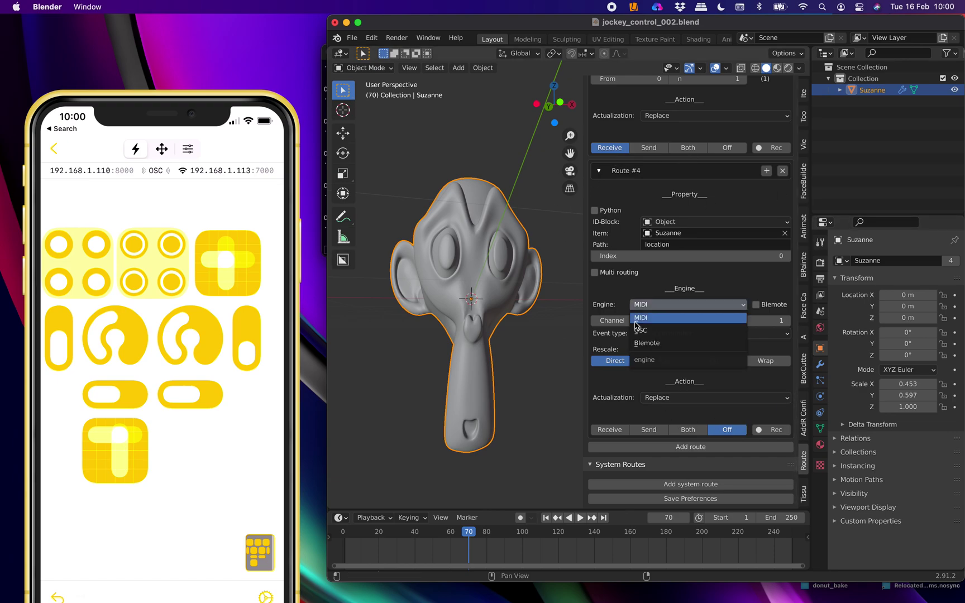
{"action": "left_click", "coordinate": [665, 330]}
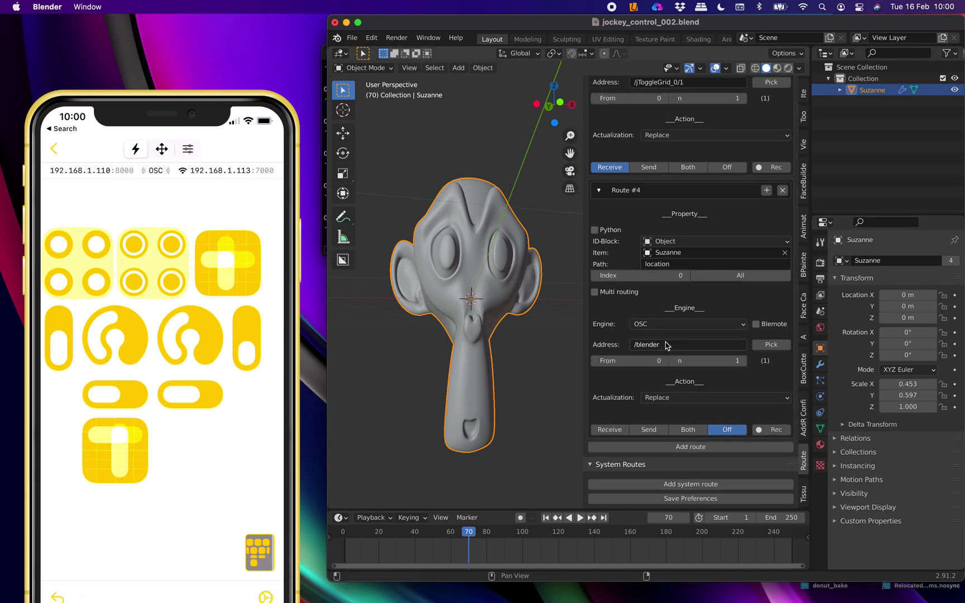
{"action": "left_click", "coordinate": [692, 343]}
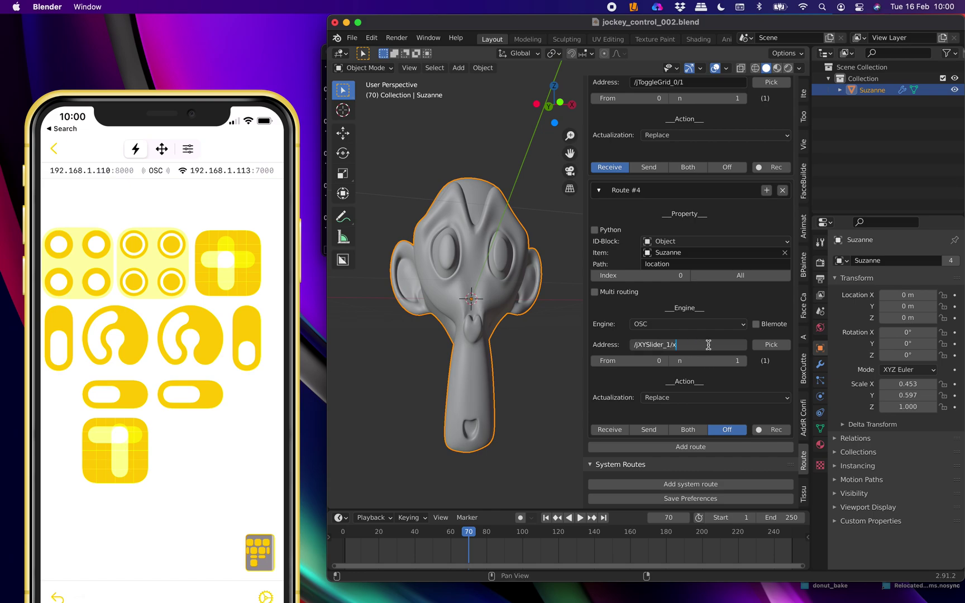
{"action": "key", "text": "Return"}
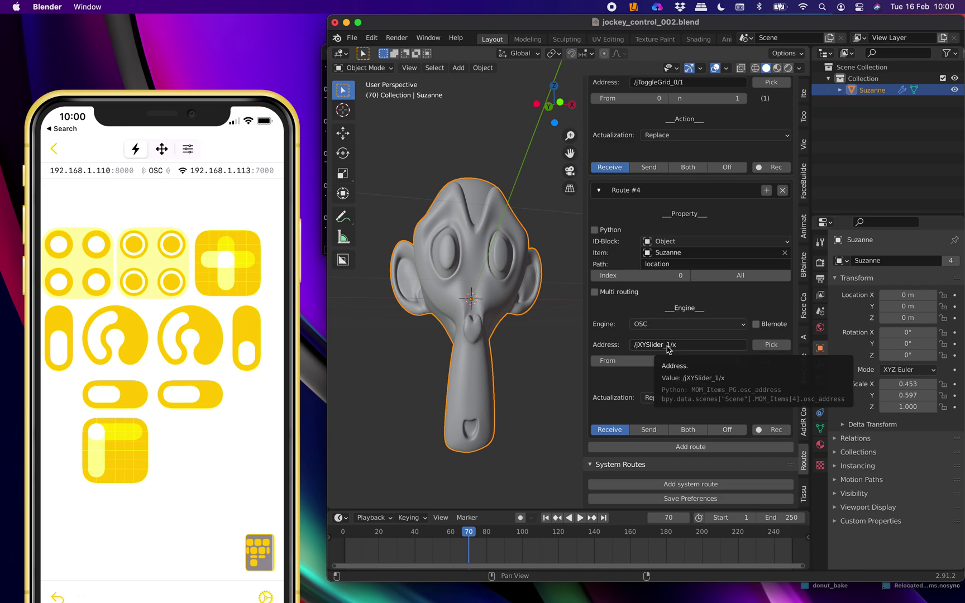
{"action": "right_click", "coordinate": [902, 304]}
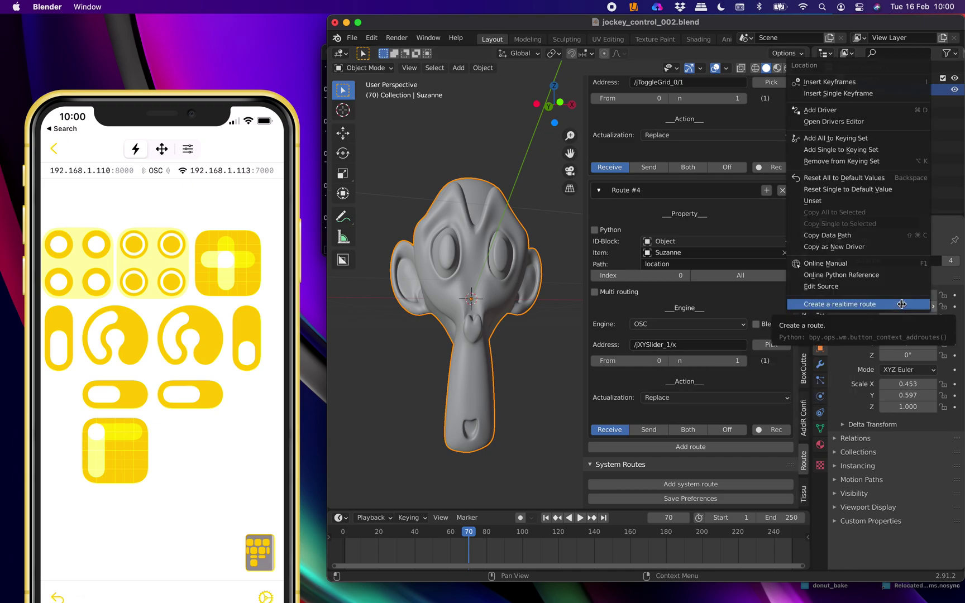
Add Route #5 on Suzanne's location with the OSC engine and address /jXYSlider_1/y
{"action": "left_click", "coordinate": [849, 304]}
{"action": "scroll", "coordinate": [640, 274], "scroll_direction": "down", "scroll_amount": 10}
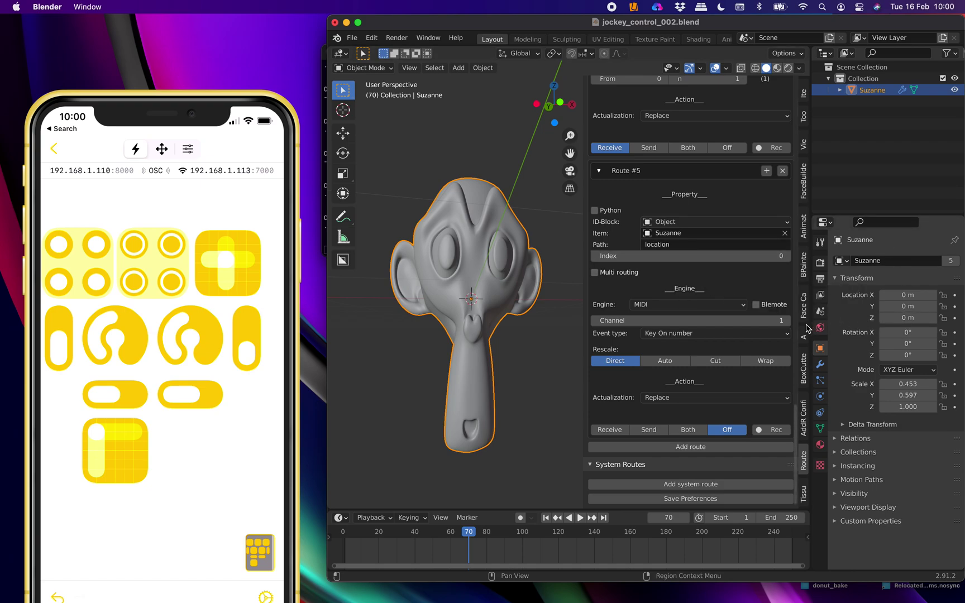
{"action": "left_click", "coordinate": [687, 305]}
{"action": "left_click", "coordinate": [679, 331]}
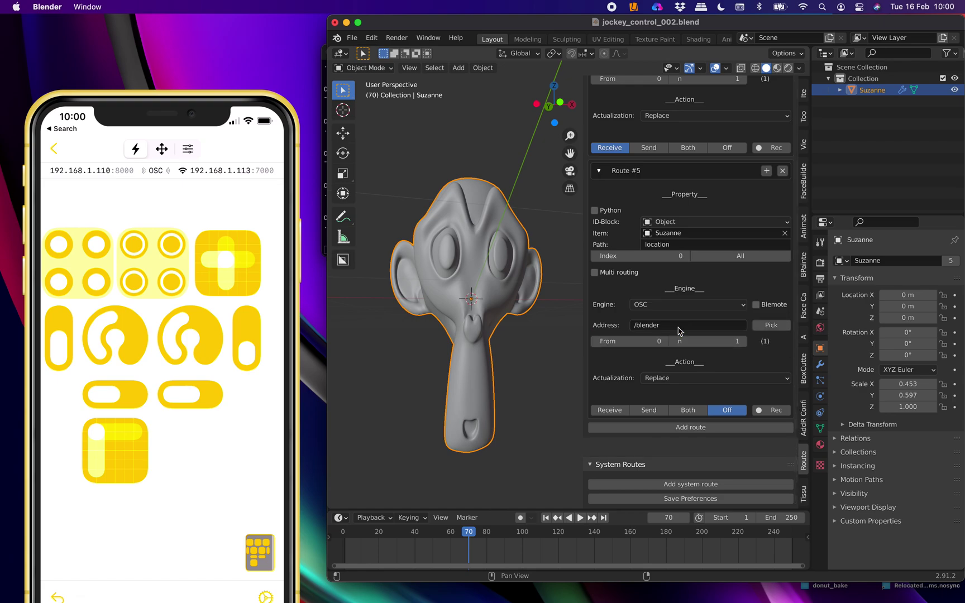
{"action": "left_click", "coordinate": [670, 344]}
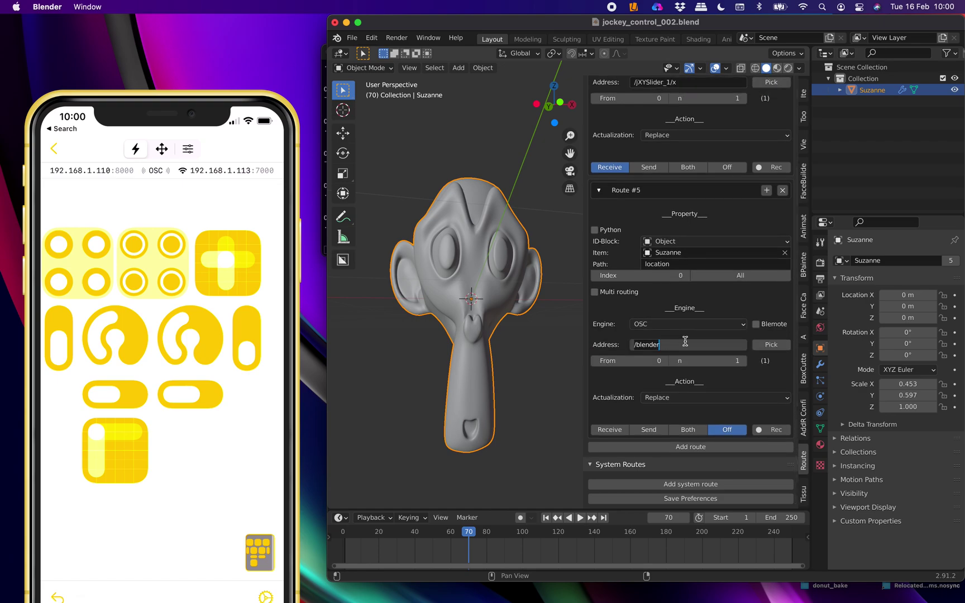
{"action": "type", "text": "/jXYSlider_1/y"}
{"action": "key", "text": "Return"}
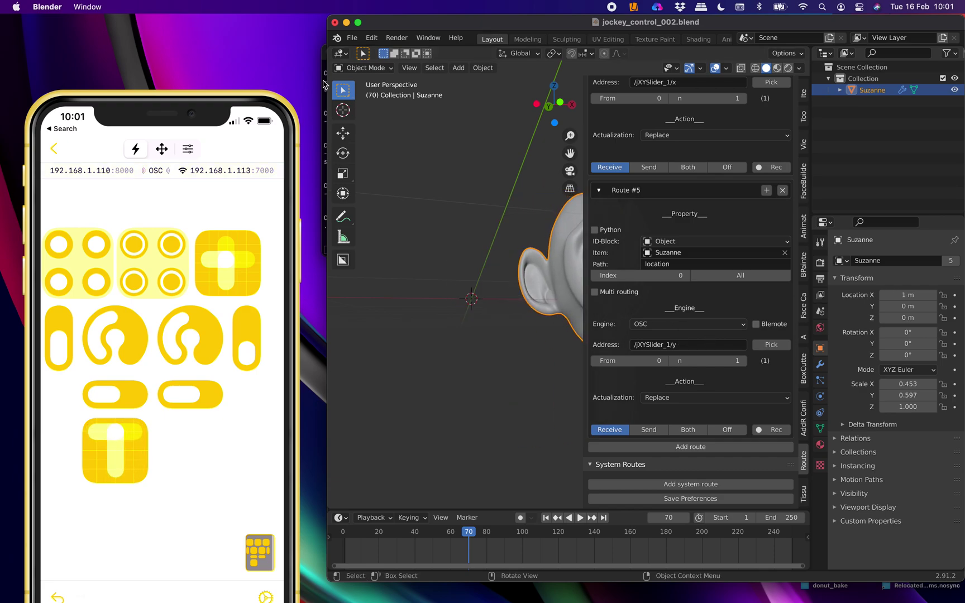
Bring the Terminal forward and reposition it to read the incoming OSC log
{"action": "left_click", "coordinate": [323, 79]}
{"action": "left_click_drag", "start_coordinate": [372, 58], "coordinate": [269, 62]}
{"action": "left_click_drag", "start_coordinate": [373, 62], "coordinate": [485, 58]}
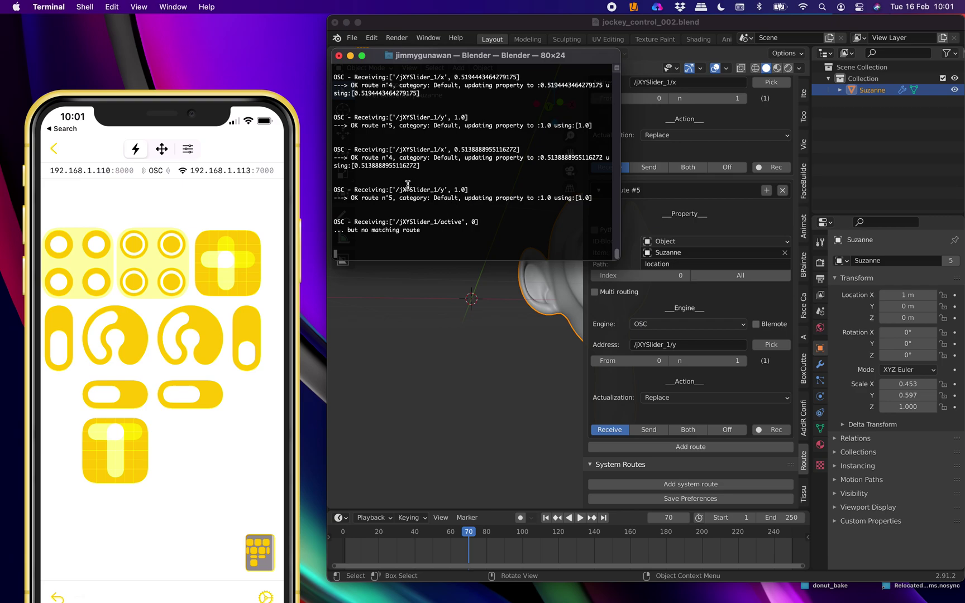
Set Route #5's index to 2 so /jXYSlider_1/y drives Suzanne's Z location
{"action": "left_click", "coordinate": [687, 346]}
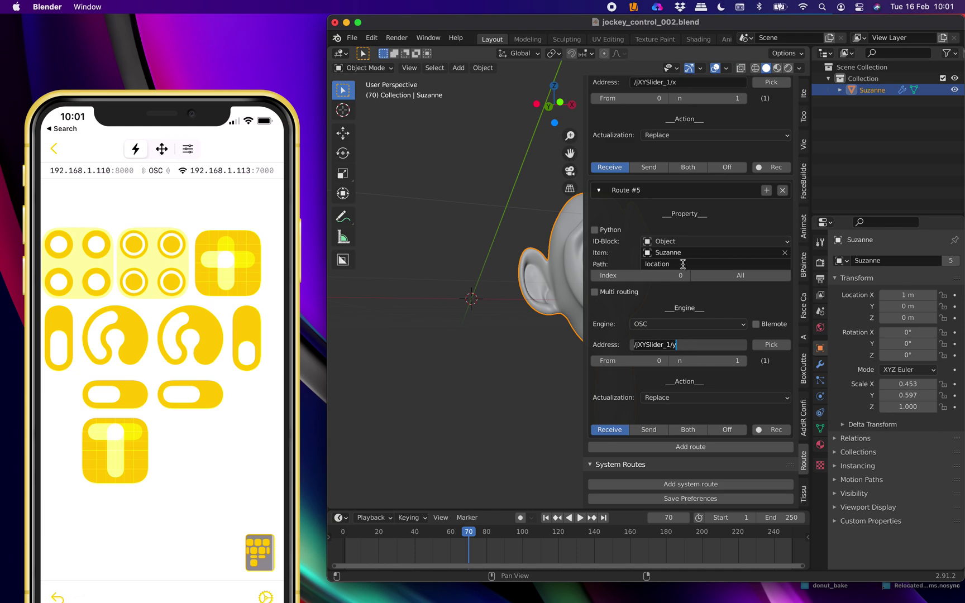
{"action": "key", "text": "Return"}
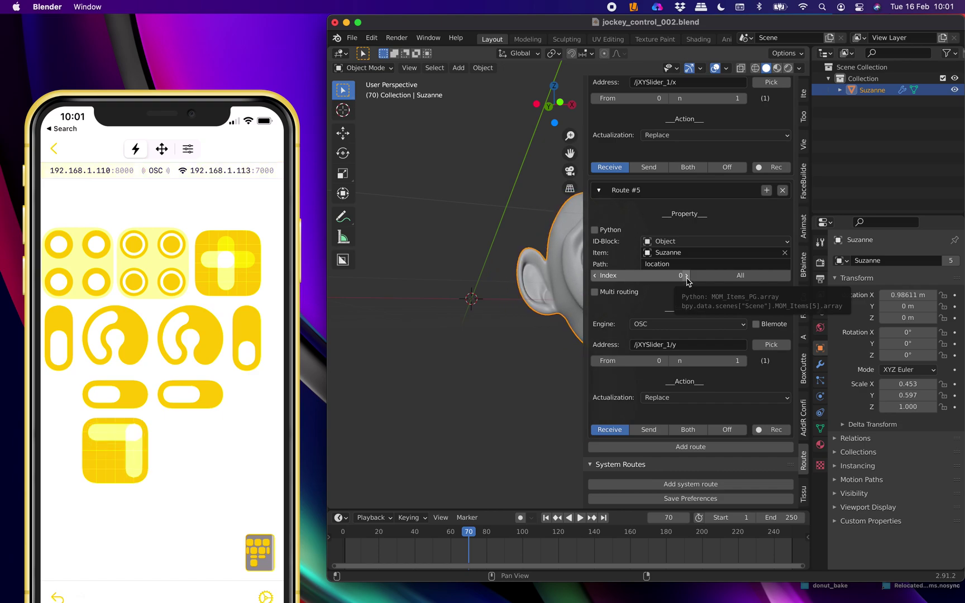
{"action": "left_click", "coordinate": [687, 277]}
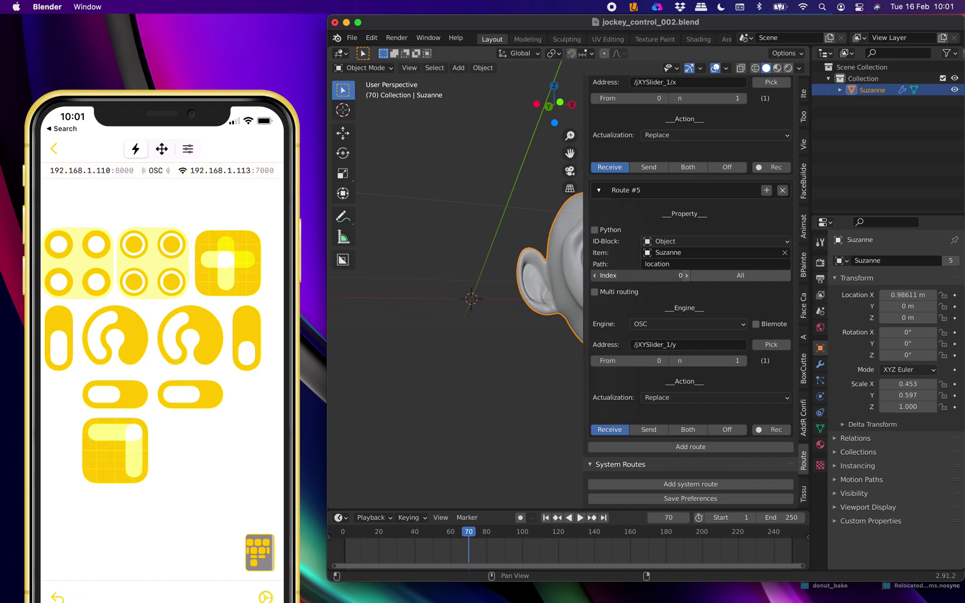
{"action": "left_click", "coordinate": [688, 276]}
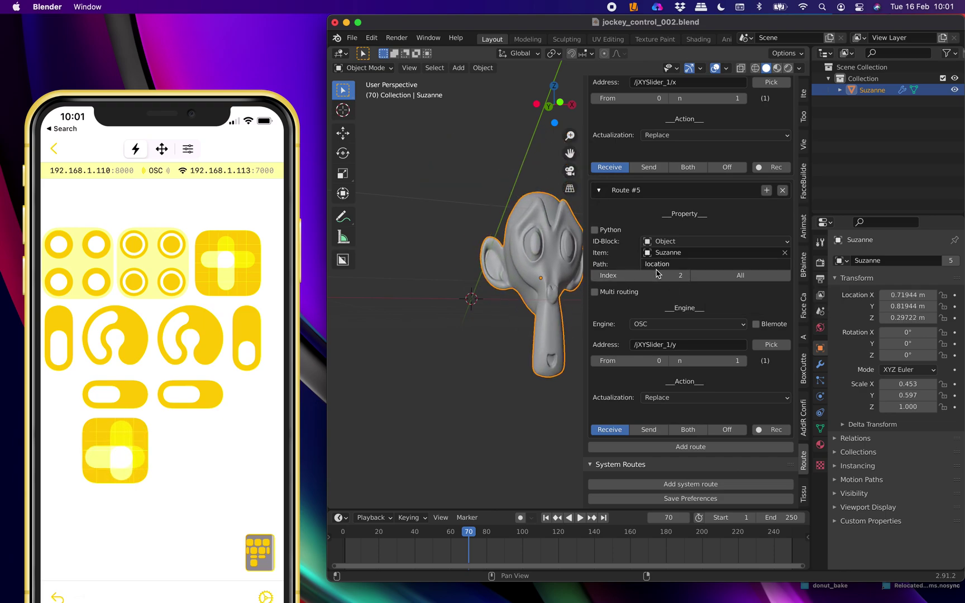
Save jockey_control_002.blend and switch the viewport to Material Preview shading
{"action": "left_click", "coordinate": [353, 38]}
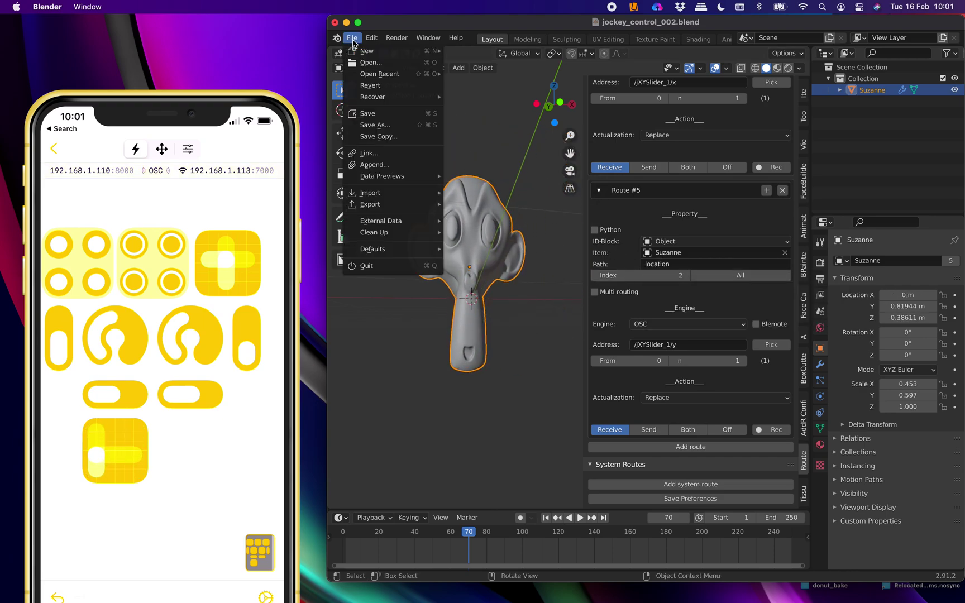
{"action": "left_click", "coordinate": [375, 114]}
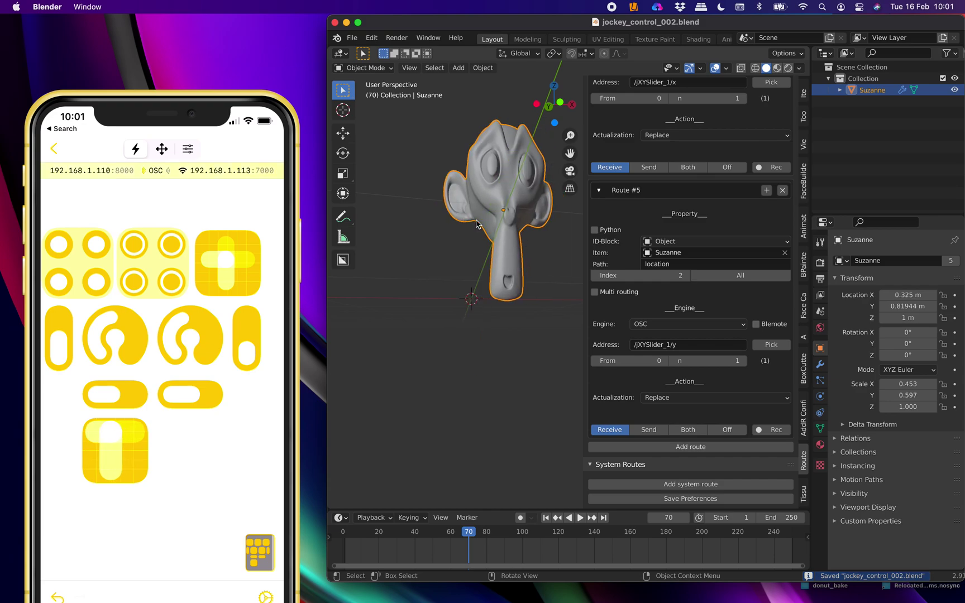
{"action": "left_click", "coordinate": [776, 68]}
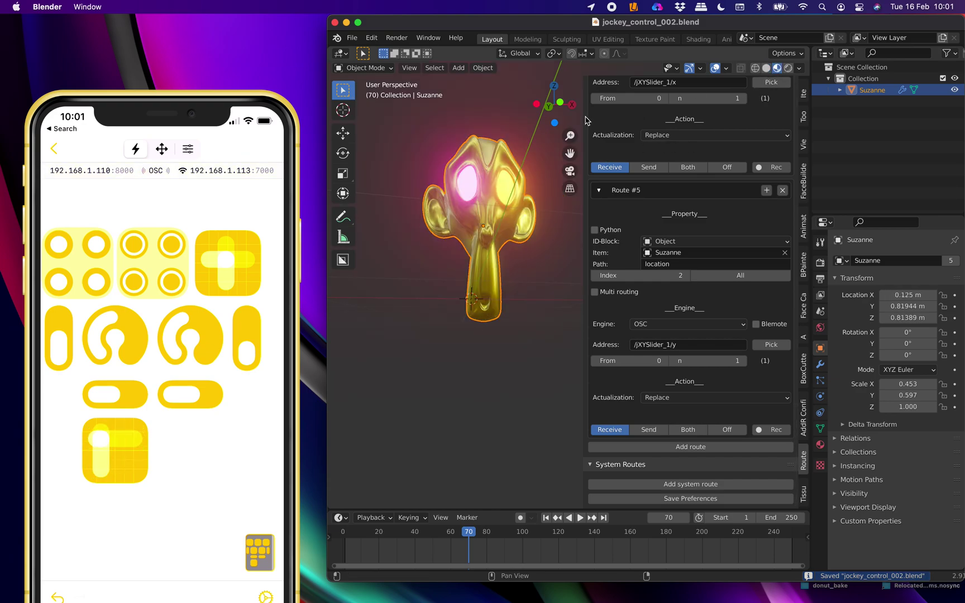
Split the 3D view and turn the top area into a Shader Editor framing all nodes
{"action": "left_click_drag", "start_coordinate": [589, 117], "coordinate": [654, 134]}
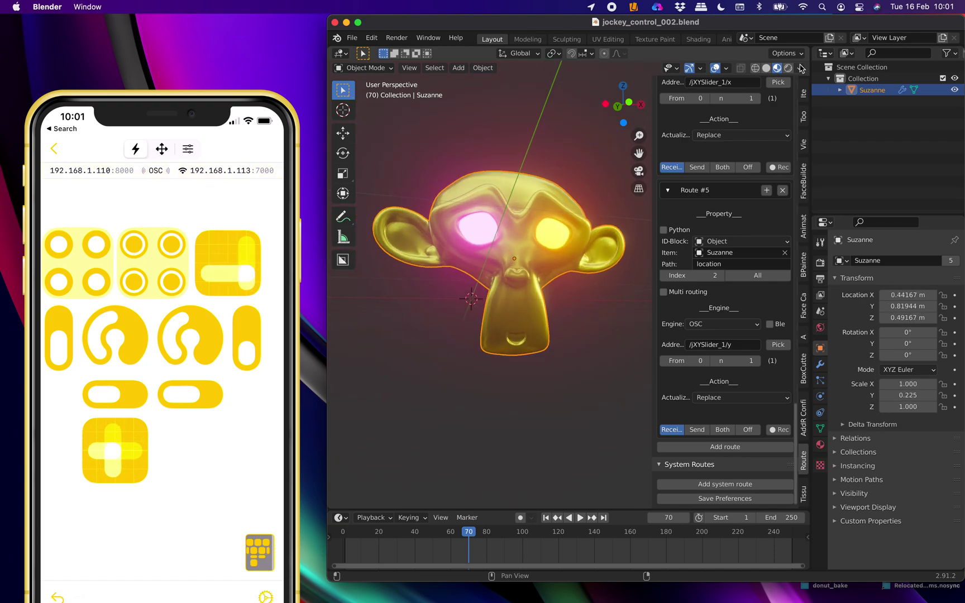
{"action": "left_click_drag", "start_coordinate": [806, 63], "coordinate": [791, 281]}
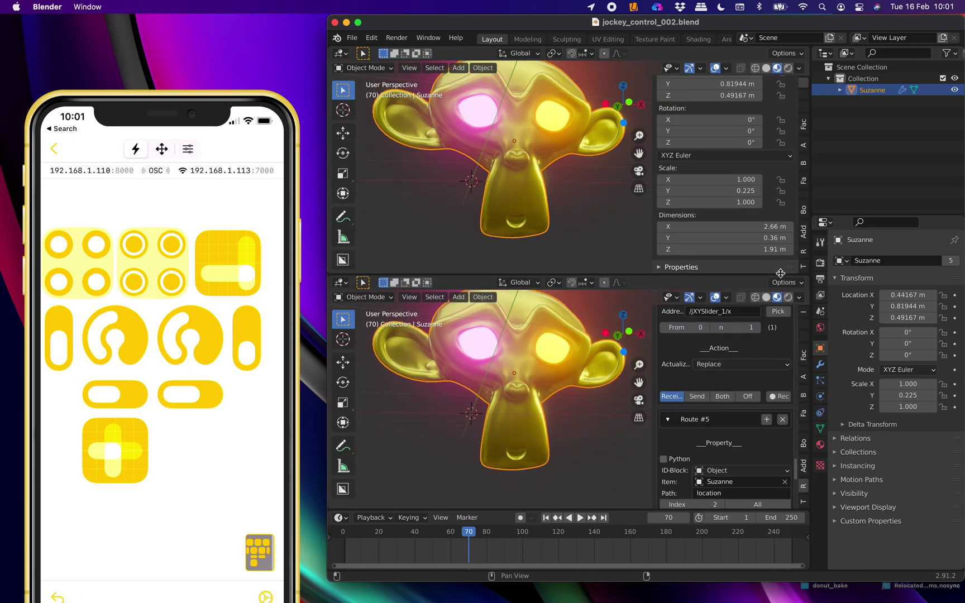
{"action": "left_click", "coordinate": [341, 53]}
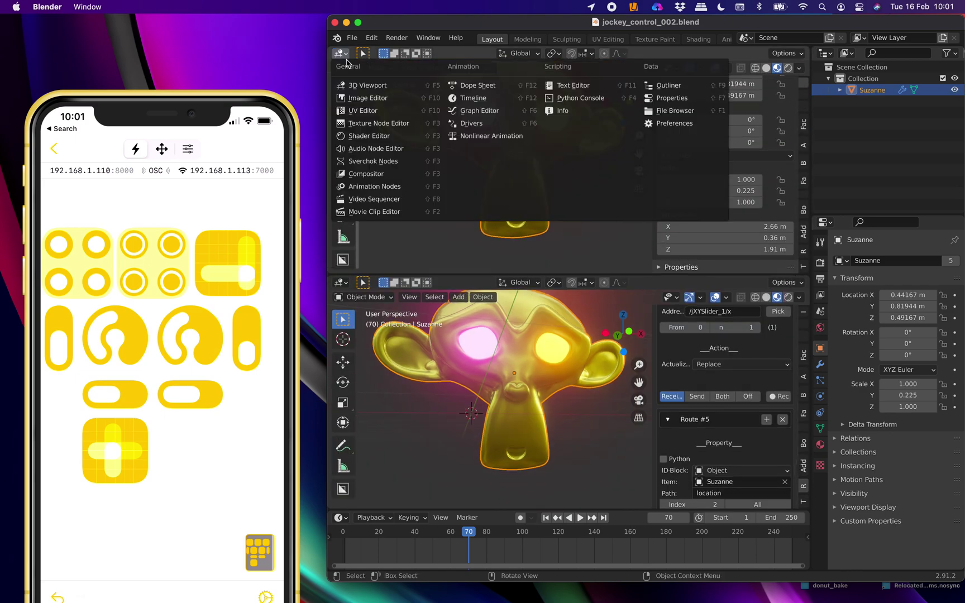
{"action": "left_click", "coordinate": [369, 136]}
{"action": "key", "text": "Home"}
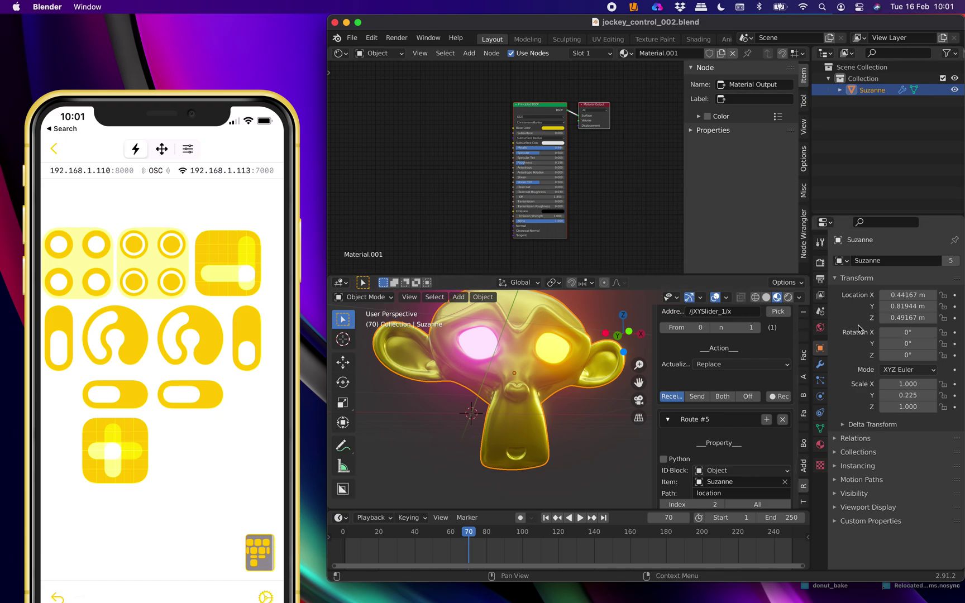
Show the EyeL material's node tree and place the Value node beside the Multiply node
{"action": "left_click", "coordinate": [820, 444]}
{"action": "left_click", "coordinate": [857, 275]}
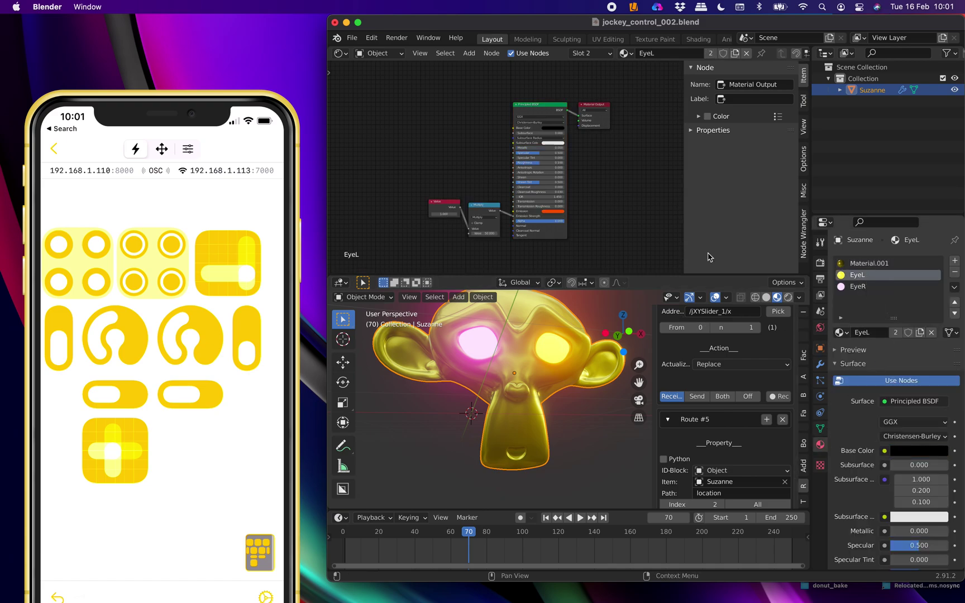
{"action": "key", "text": "Home"}
{"action": "left_click_drag", "start_coordinate": [473, 222], "coordinate": [471, 126]}
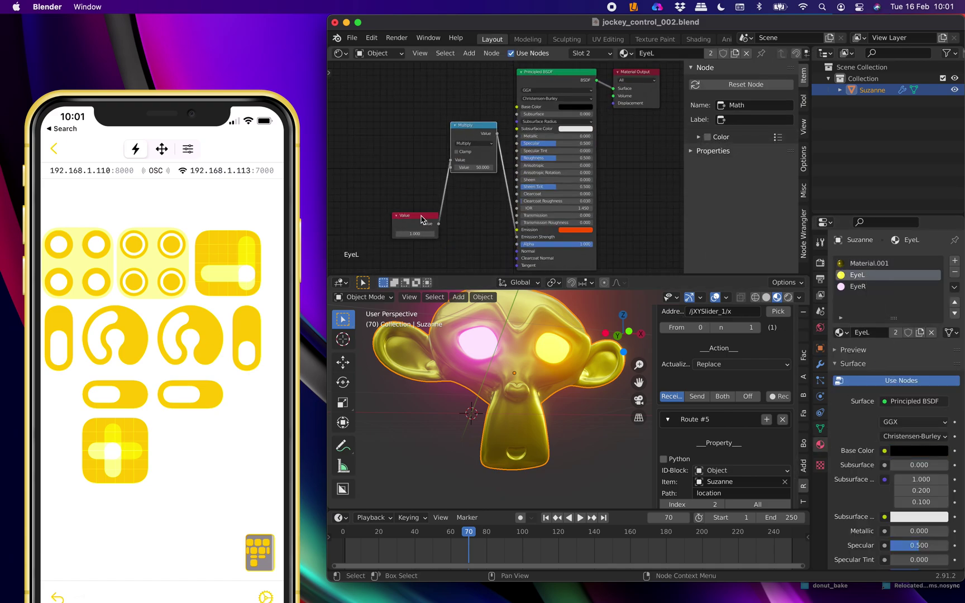
{"action": "left_click_drag", "start_coordinate": [424, 220], "coordinate": [412, 155]}
{"action": "scroll", "coordinate": [412, 155], "scroll_direction": "up", "scroll_amount": 2}
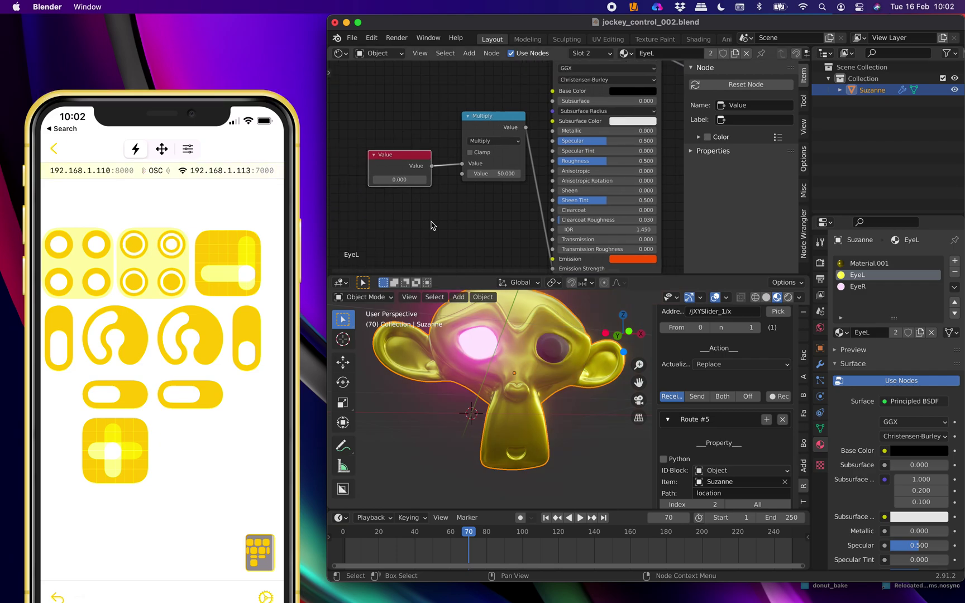
{"action": "scroll", "coordinate": [414, 212], "scroll_direction": "up", "scroll_amount": 5}
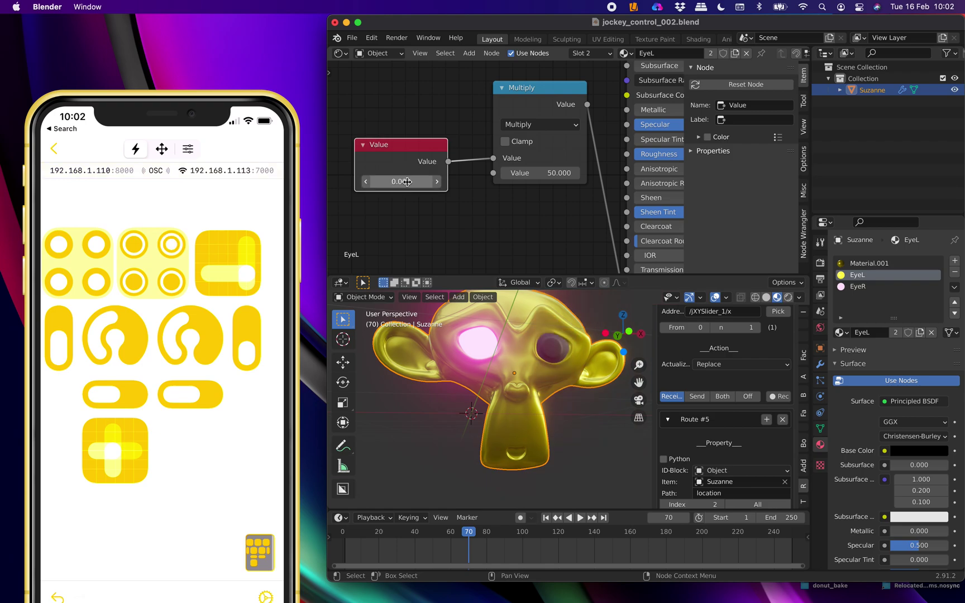
{"action": "scroll", "coordinate": [479, 218], "scroll_direction": "down", "scroll_amount": 2}
Save the file, rewind to the first frame and turn on auto-keying
{"action": "scroll", "coordinate": [453, 224], "scroll_direction": "down", "scroll_amount": 2}
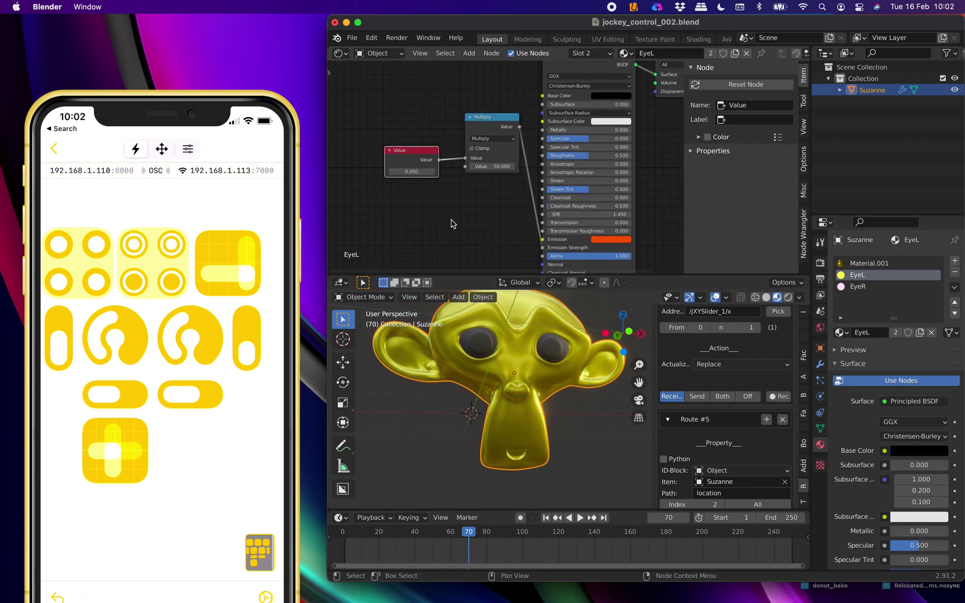
{"action": "key", "text": "super+s"}
{"action": "scroll", "coordinate": [453, 224], "scroll_direction": "right", "scroll_amount": 1}
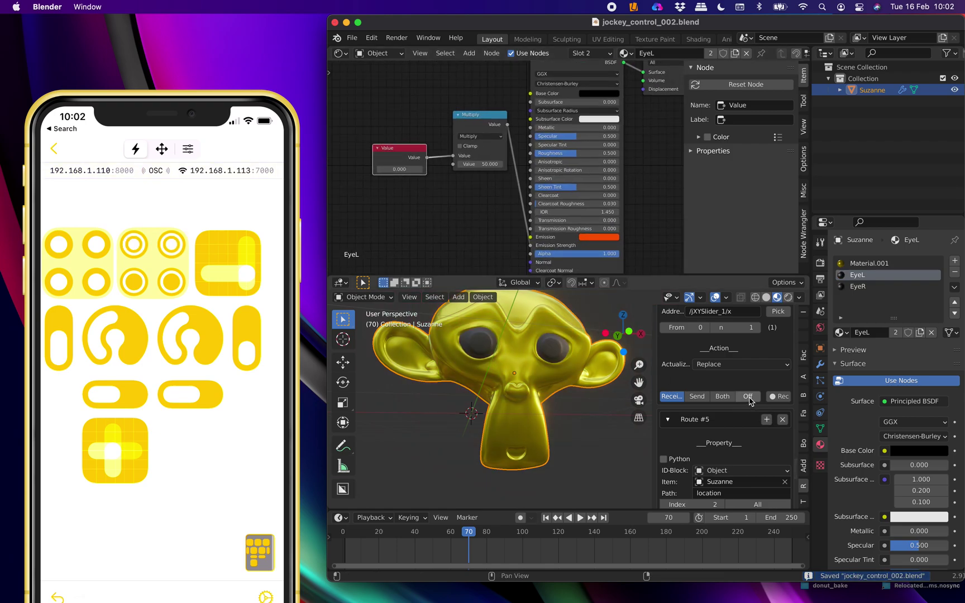
{"action": "scroll", "coordinate": [750, 400], "scroll_direction": "down", "scroll_amount": 3}
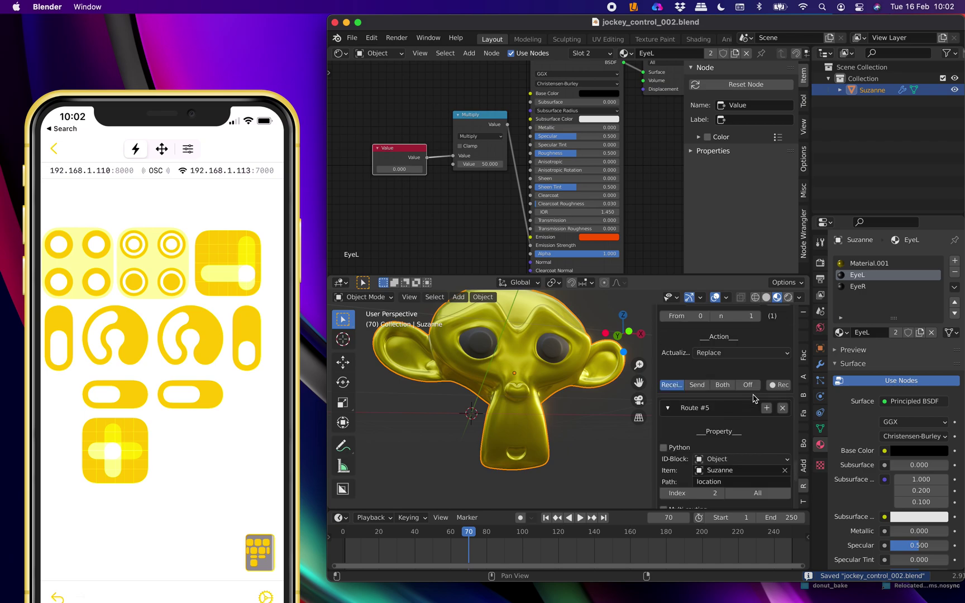
{"action": "scroll", "coordinate": [753, 398], "scroll_direction": "down", "scroll_amount": 1}
{"action": "left_click", "coordinate": [546, 518]}
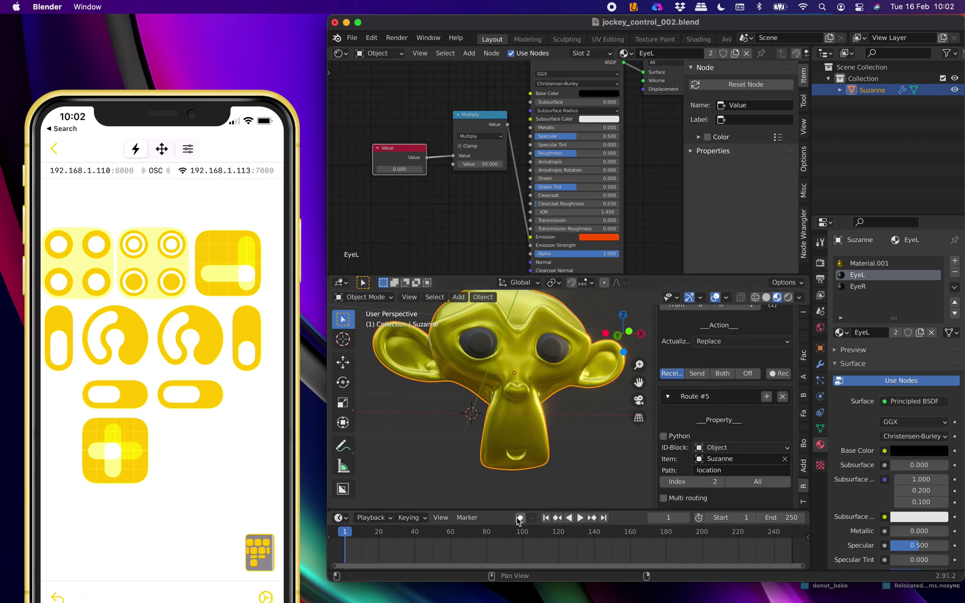
{"action": "left_click", "coordinate": [520, 518]}
Enable the Rec toggle in the OSC sidebar panel to record incoming values
{"action": "scroll", "coordinate": [777, 380], "scroll_direction": "down", "scroll_amount": 10}
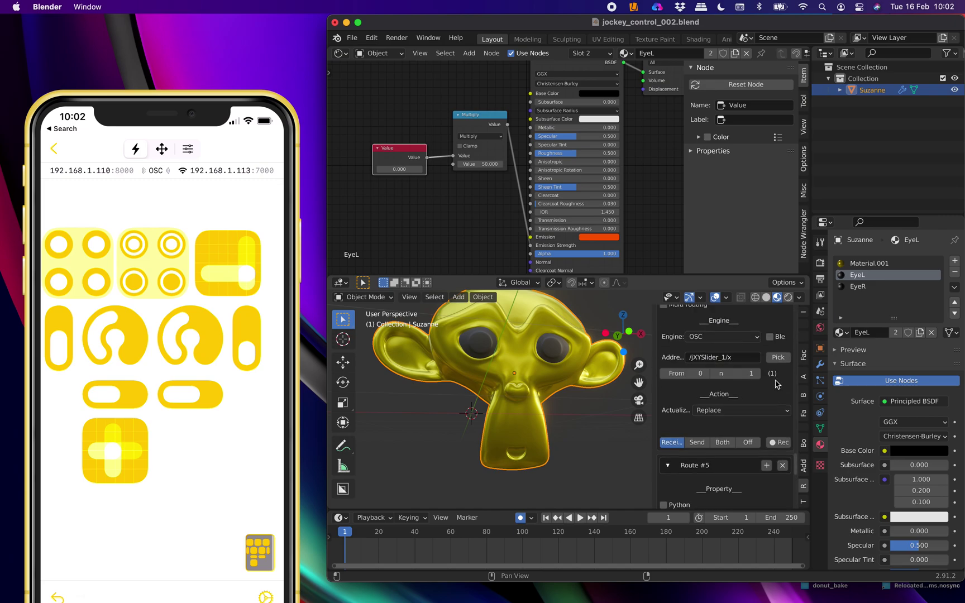
{"action": "scroll", "coordinate": [777, 379], "scroll_direction": "down", "scroll_amount": 10}
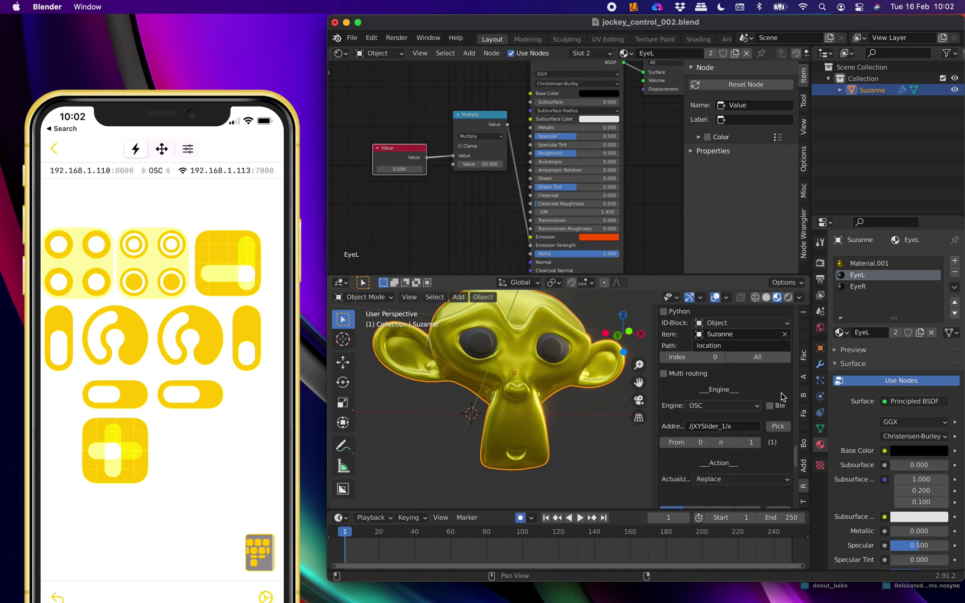
{"action": "scroll", "coordinate": [779, 447], "scroll_direction": "down", "scroll_amount": 4}
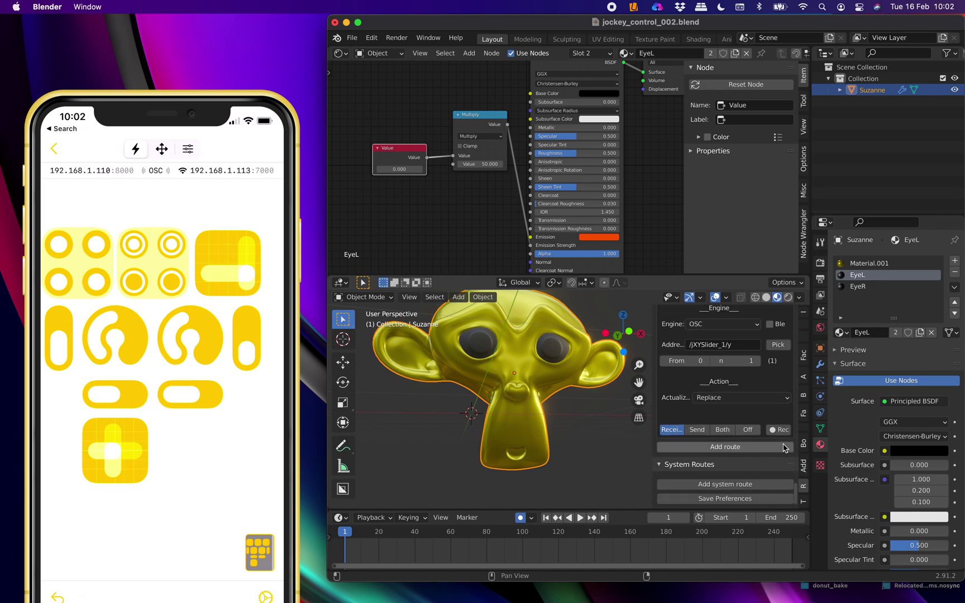
{"action": "left_click", "coordinate": [782, 430]}
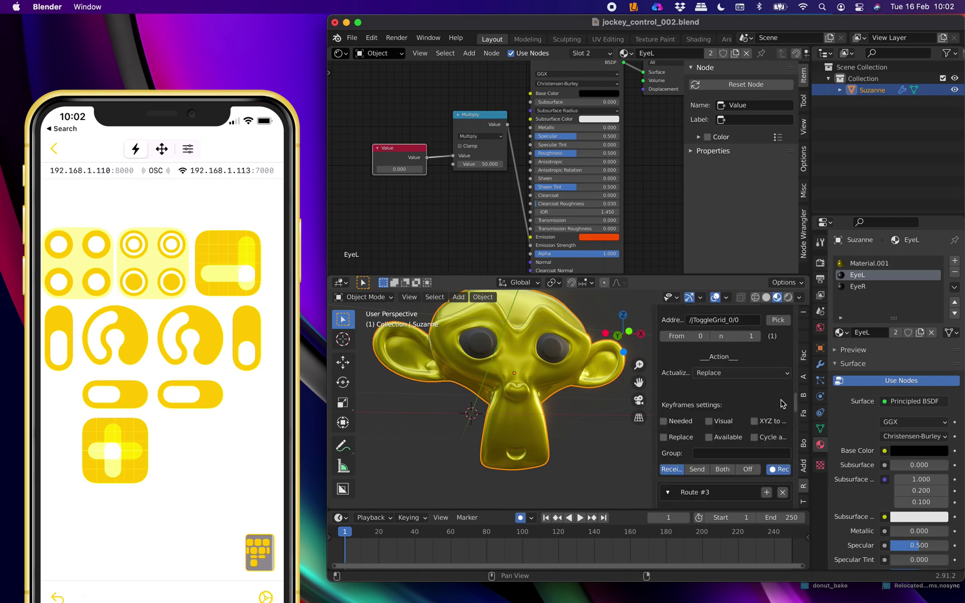
Collapse and re-expand Project Routes to review them, then start playback for a take
{"action": "scroll", "coordinate": [783, 414], "scroll_direction": "up", "scroll_amount": 3}
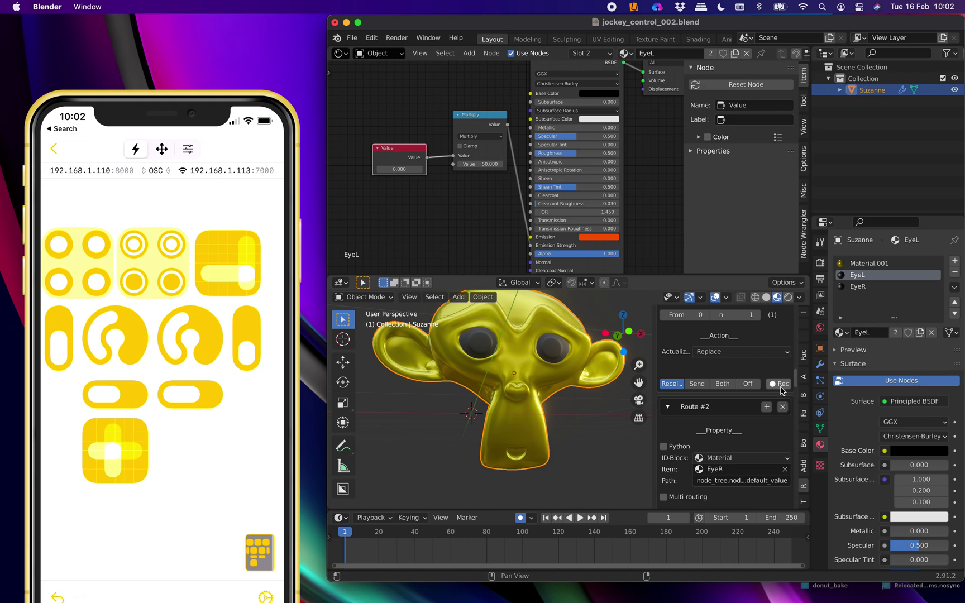
{"action": "scroll", "coordinate": [782, 389], "scroll_direction": "up", "scroll_amount": 5}
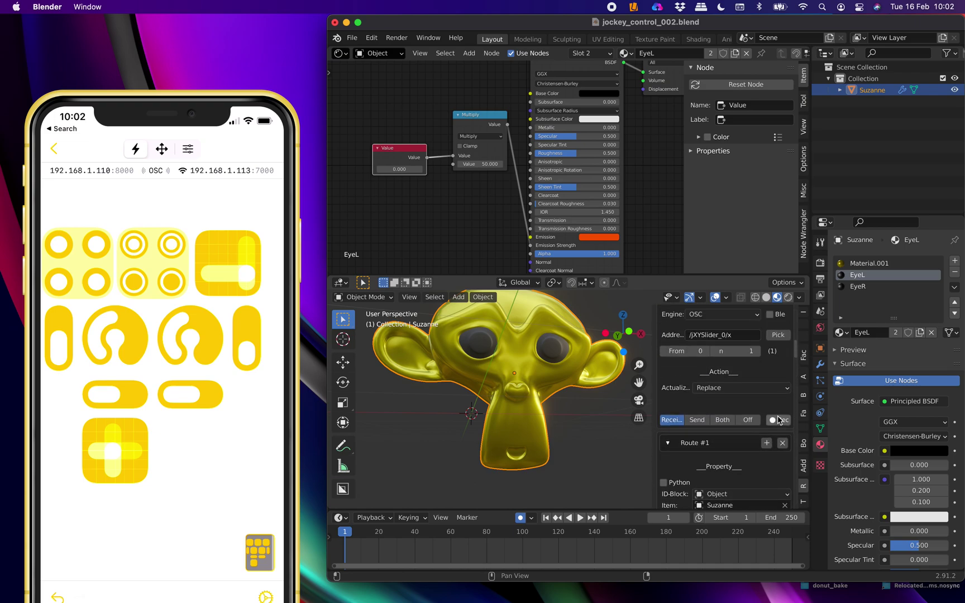
{"action": "scroll", "coordinate": [780, 420], "scroll_direction": "up", "scroll_amount": 8}
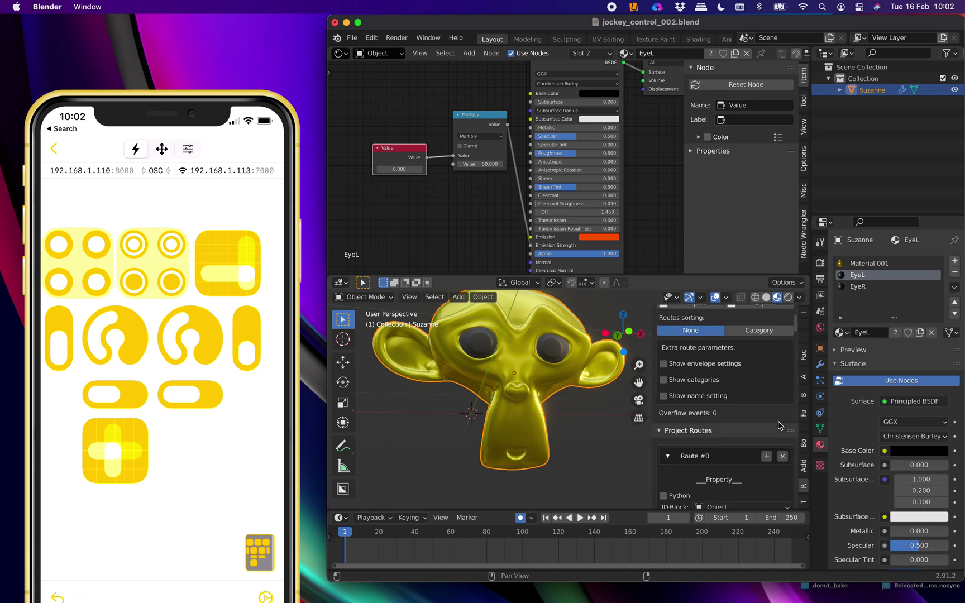
{"action": "left_click", "coordinate": [691, 431]}
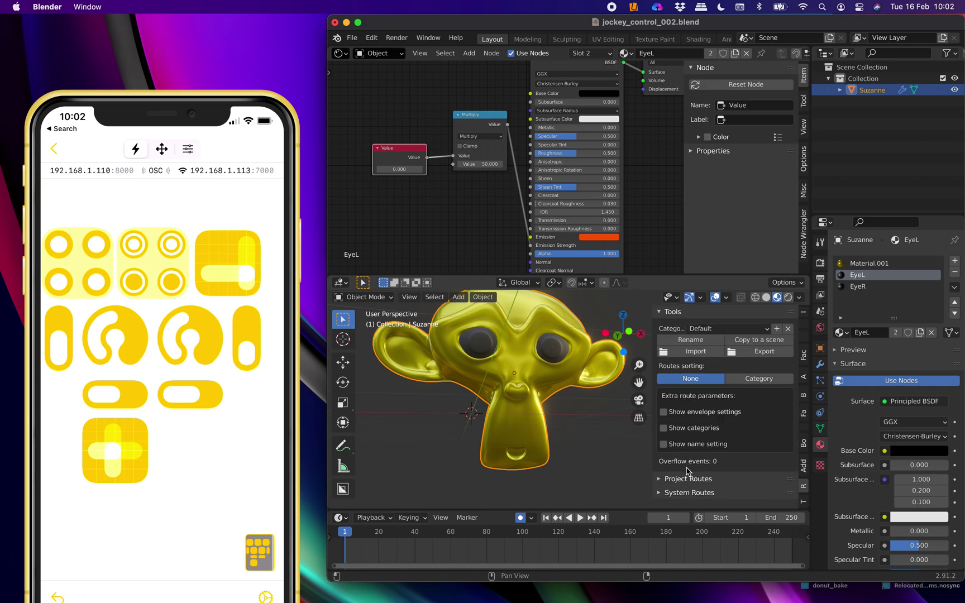
{"action": "left_click", "coordinate": [688, 477]}
{"action": "scroll", "coordinate": [720, 425], "scroll_direction": "down", "scroll_amount": 10}
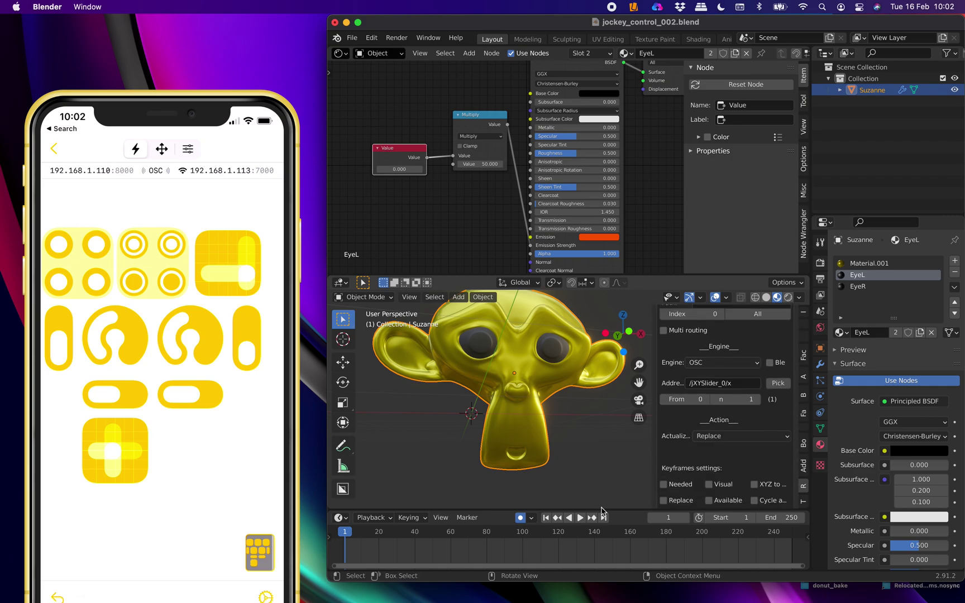
{"action": "left_click", "coordinate": [581, 518]}
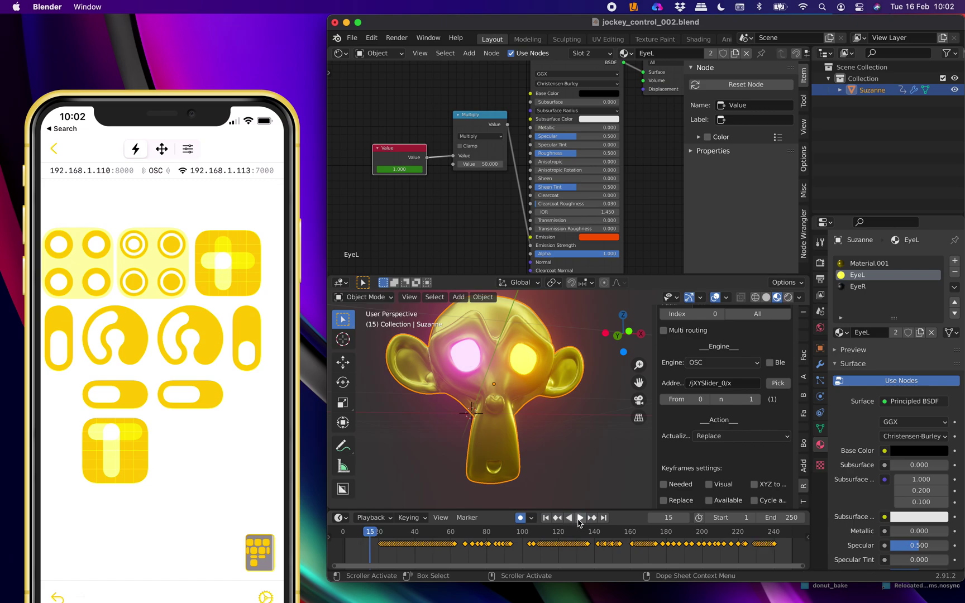
Deselect Suzanne and play the recorded take back with a full-screen 3D view
{"action": "left_click", "coordinate": [561, 453]}
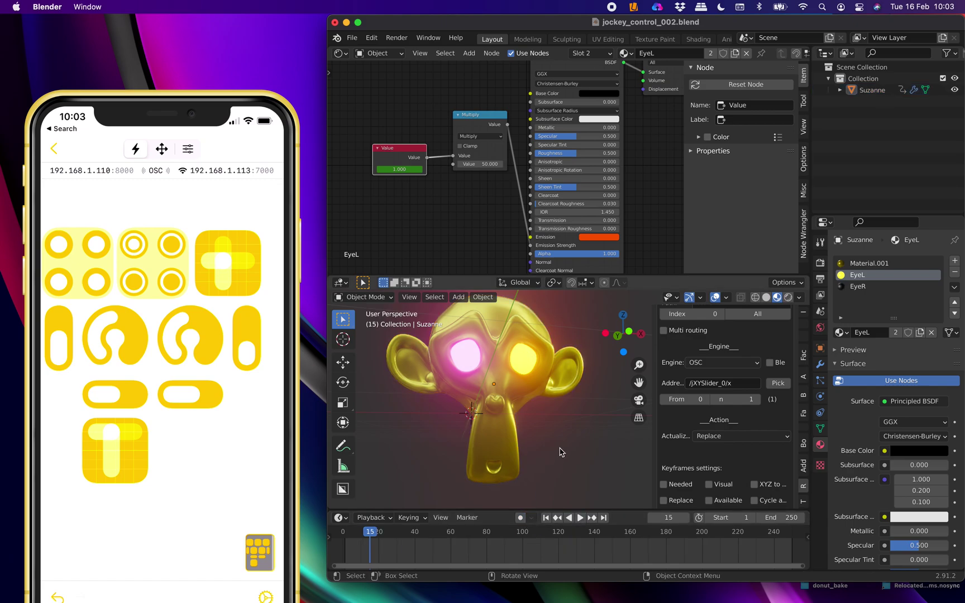
{"action": "key", "text": "space"}
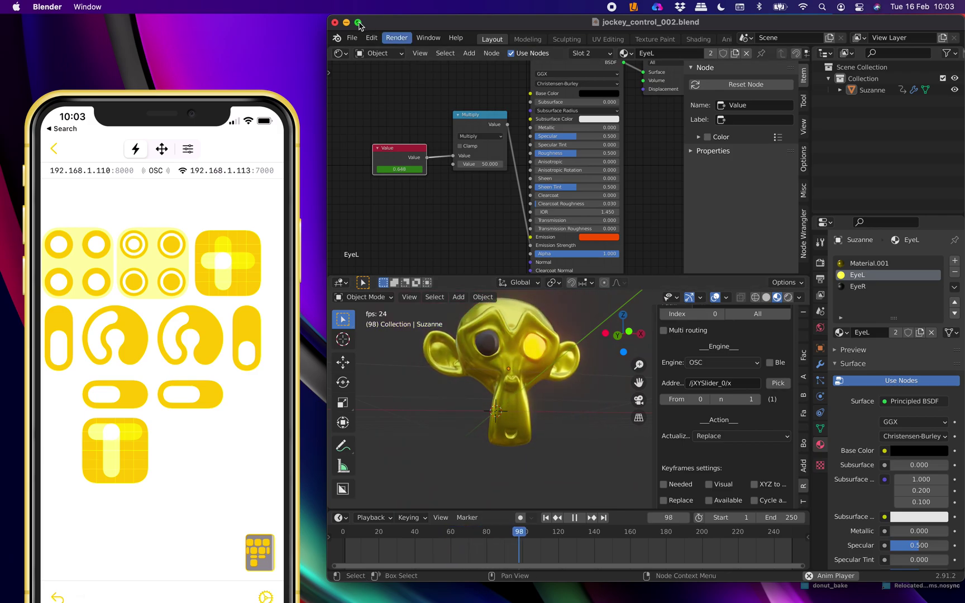
{"action": "key", "text": "ctrl+super+f"}
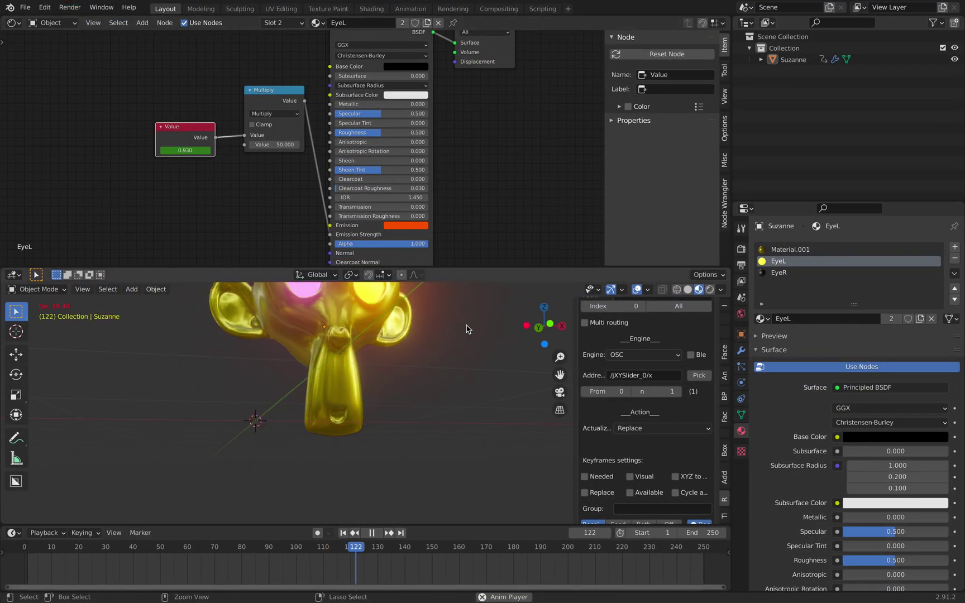
{"action": "key", "text": "ctrl+alt+space"}
Hide the navigation gizmos in the full-screen view and stop at frame 123
{"action": "middle_click_drag", "start_coordinate": [545, 283], "coordinate": [610, 310], "text": "shift"}
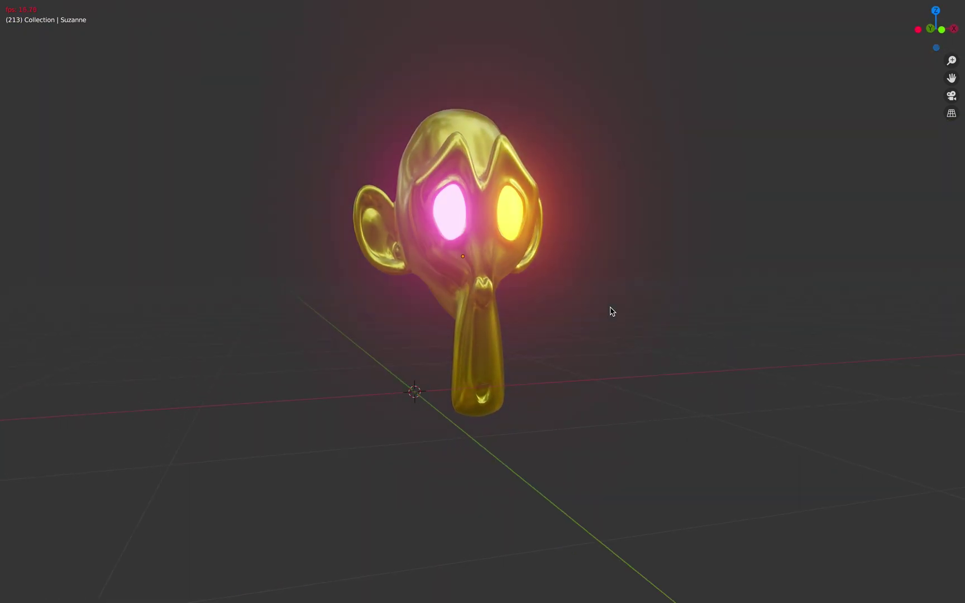
{"action": "key", "text": "ctrl+alt+space"}
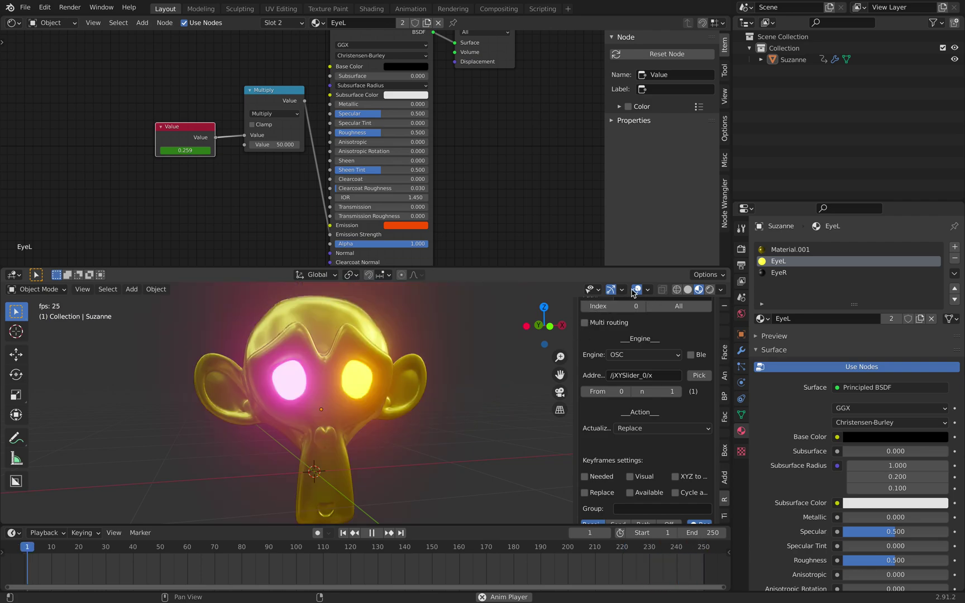
{"action": "left_click", "coordinate": [610, 290]}
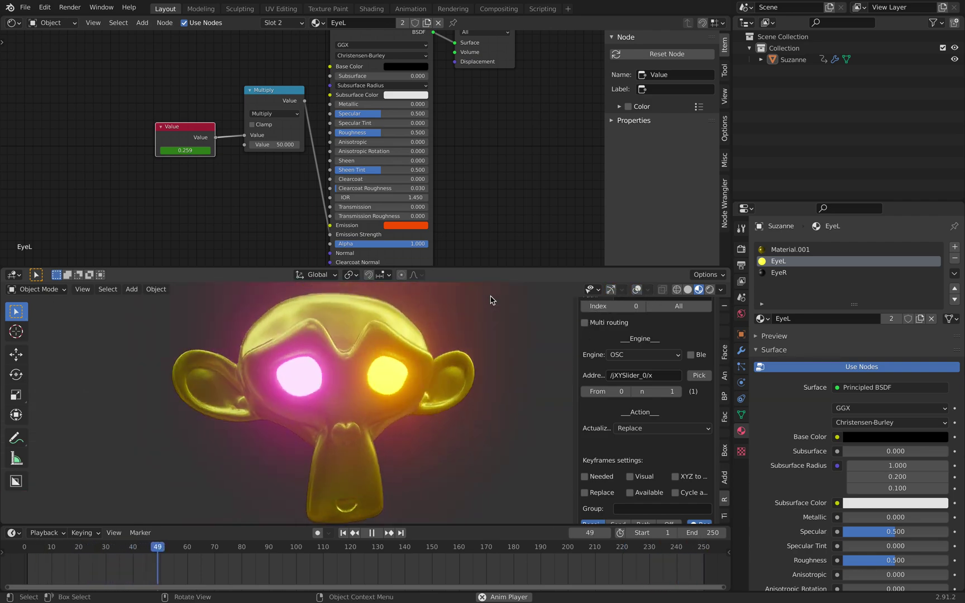
{"action": "key", "text": "ctrl+alt+space"}
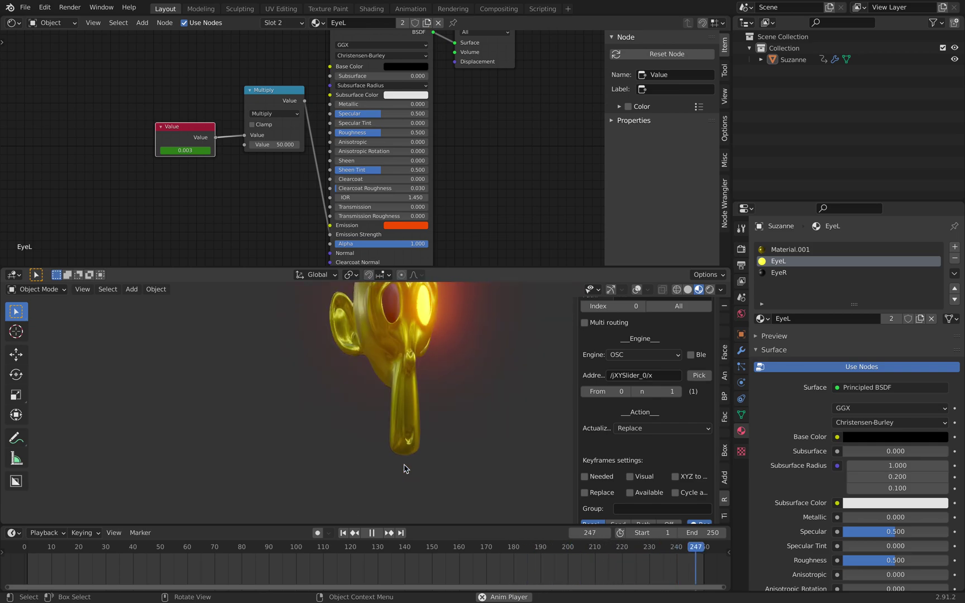
{"action": "left_click", "coordinate": [360, 546]}
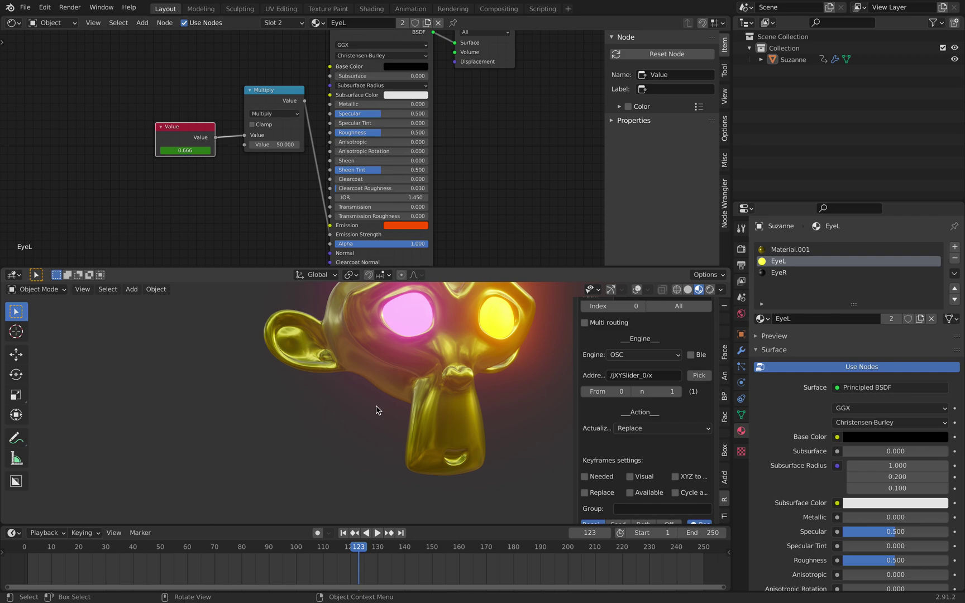
Select Suzanne to show her keyframes, enlarge the timeline and 3D view, and narrow the sidebar
{"action": "key", "text": "a"}
{"action": "left_click_drag", "start_coordinate": [423, 526], "coordinate": [423, 509]}
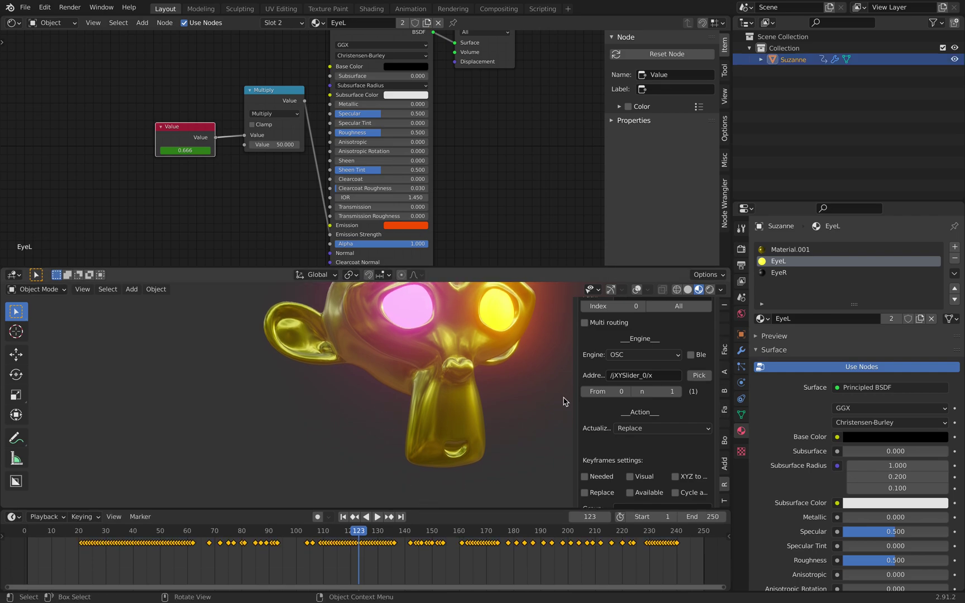
{"action": "left_click_drag", "start_coordinate": [574, 388], "coordinate": [582, 387]}
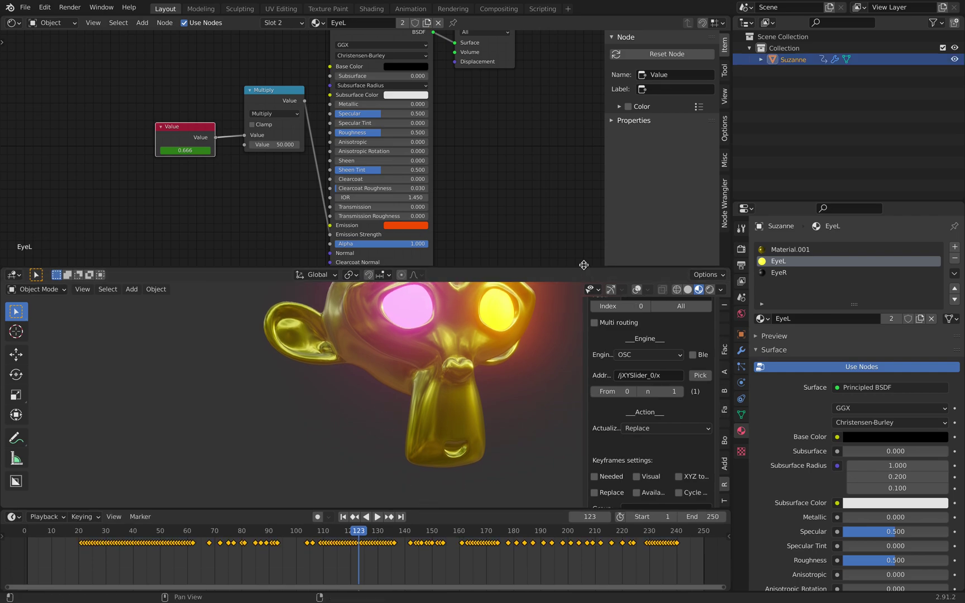
{"action": "left_click_drag", "start_coordinate": [581, 268], "coordinate": [503, 151]}
{"action": "scroll", "coordinate": [488, 107], "scroll_direction": "down", "scroll_amount": 2}
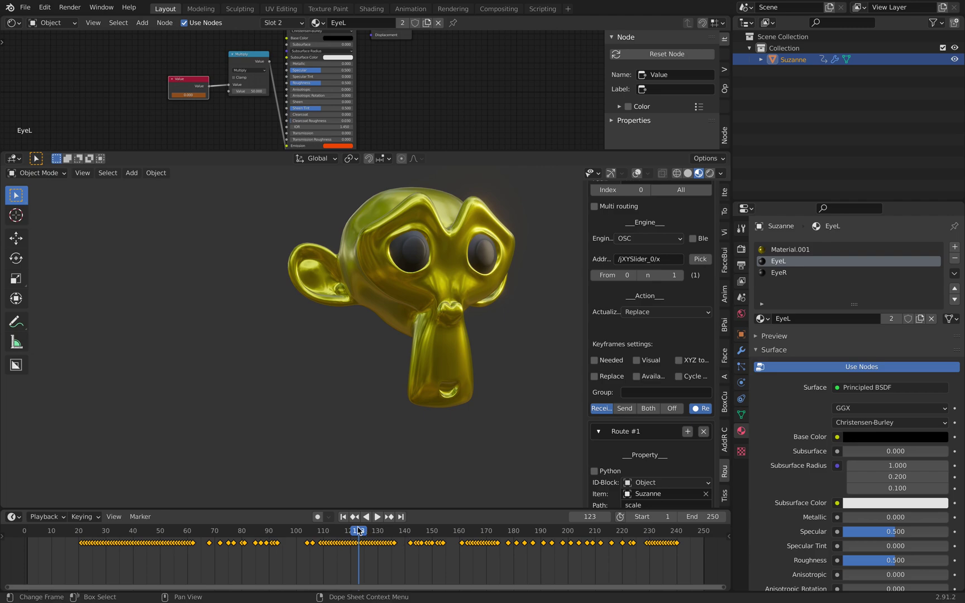
Move the playhead back to frame 24 and widen the sidebar so route labels show fully
{"action": "left_click_drag", "start_coordinate": [359, 536], "coordinate": [89, 535]}
{"action": "scroll", "coordinate": [664, 435], "scroll_direction": "down", "scroll_amount": 10}
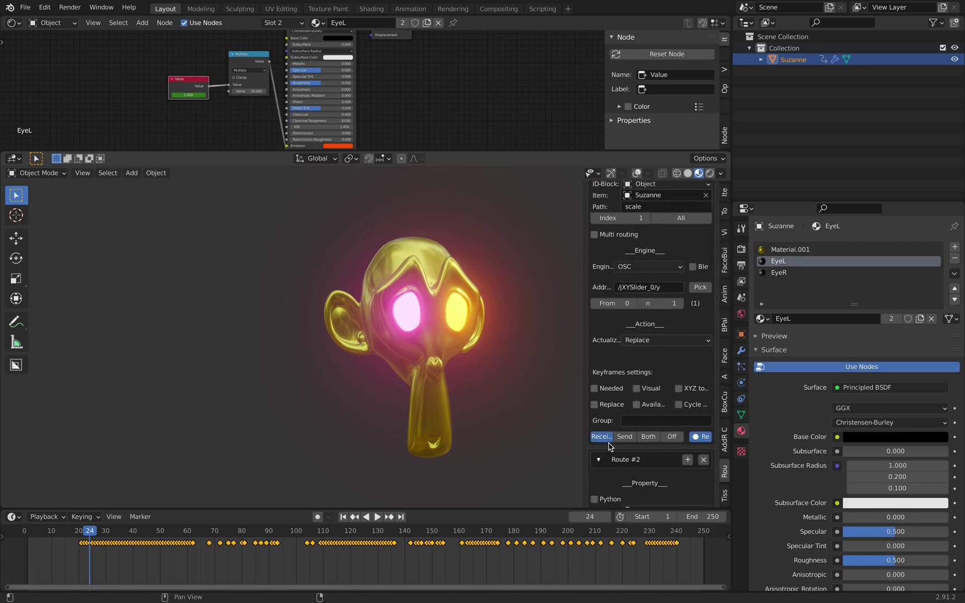
{"action": "scroll", "coordinate": [624, 432], "scroll_direction": "down", "scroll_amount": 2}
{"action": "scroll", "coordinate": [668, 373], "scroll_direction": "down", "scroll_amount": 3}
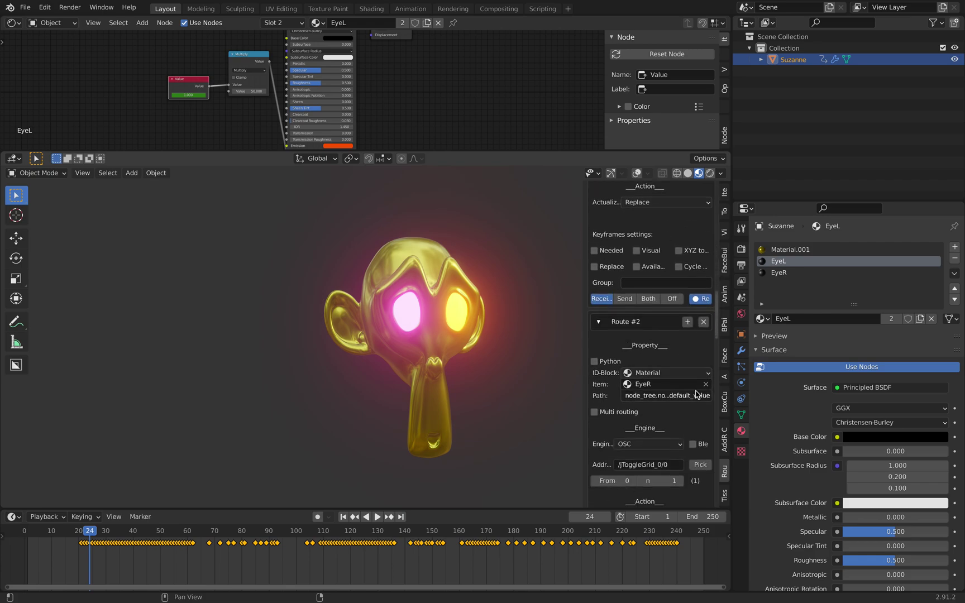
{"action": "scroll", "coordinate": [606, 303], "scroll_direction": "up", "scroll_amount": 1}
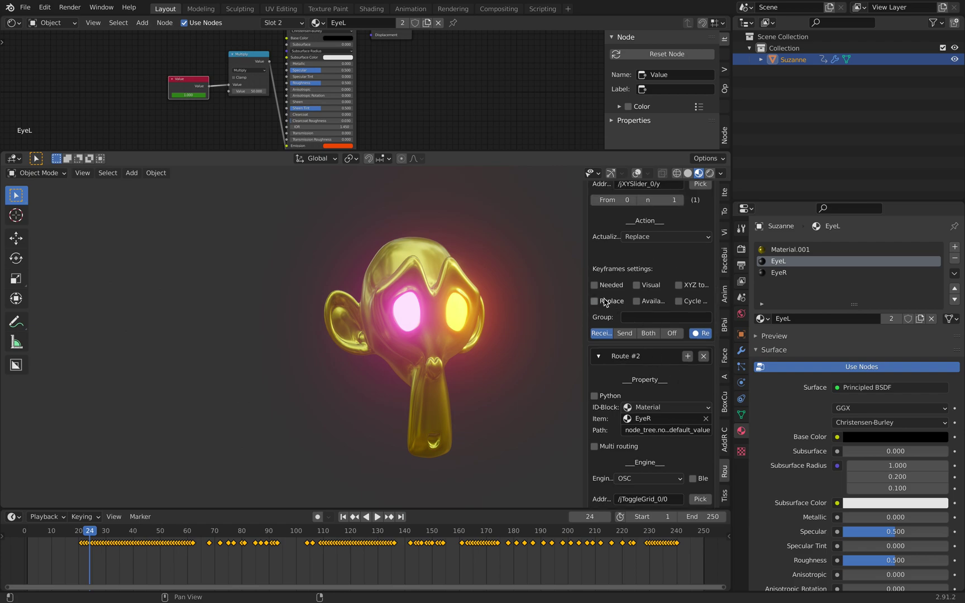
{"action": "left_click_drag", "start_coordinate": [583, 292], "coordinate": [553, 293]}
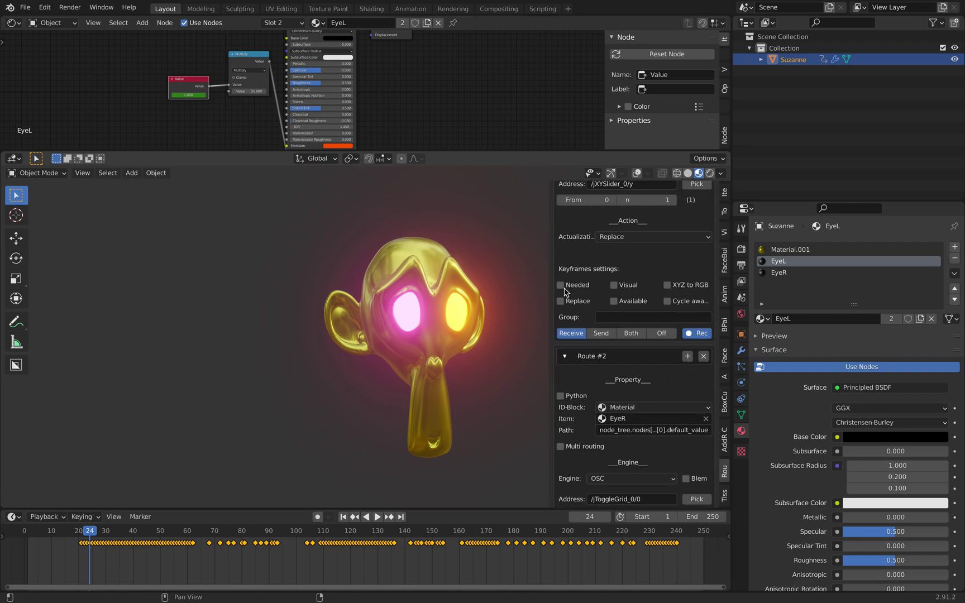
{"action": "scroll", "coordinate": [601, 290], "scroll_direction": "up", "scroll_amount": 2}
Keep Replace as the actualization mode and scroll the routes up to Route #0
{"action": "left_click", "coordinate": [630, 272]}
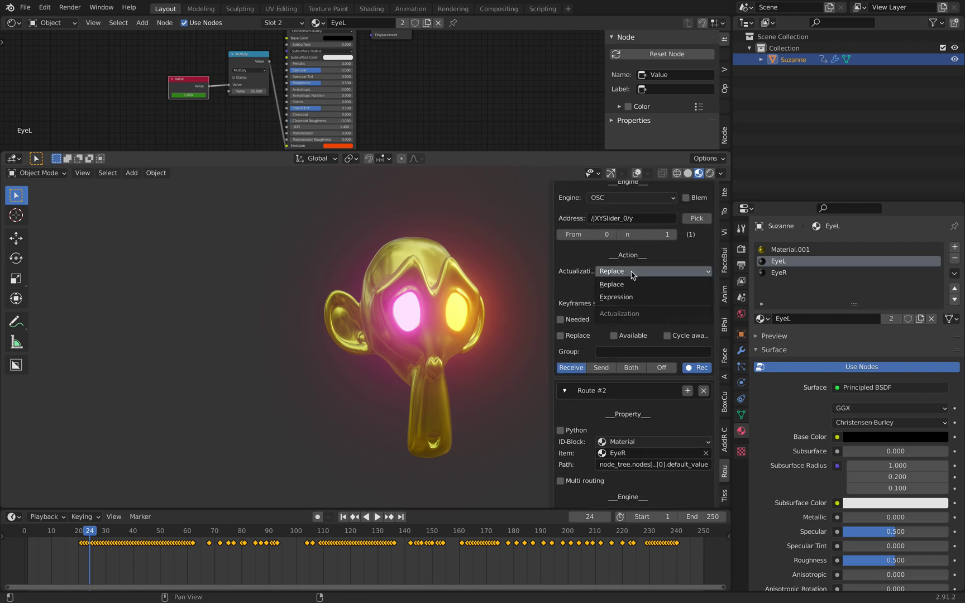
{"action": "left_click", "coordinate": [610, 285]}
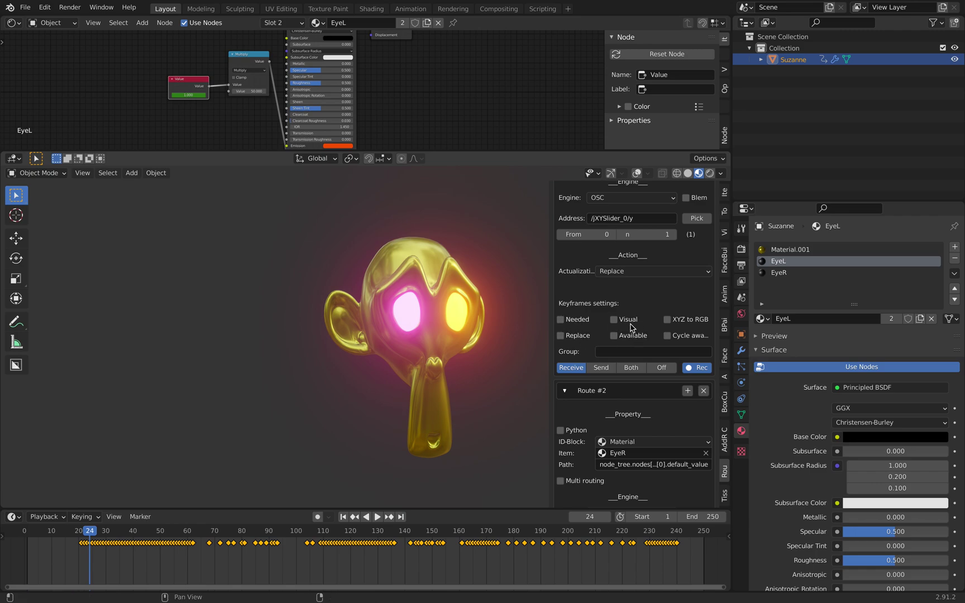
{"action": "scroll", "coordinate": [637, 324], "scroll_direction": "up", "scroll_amount": 14}
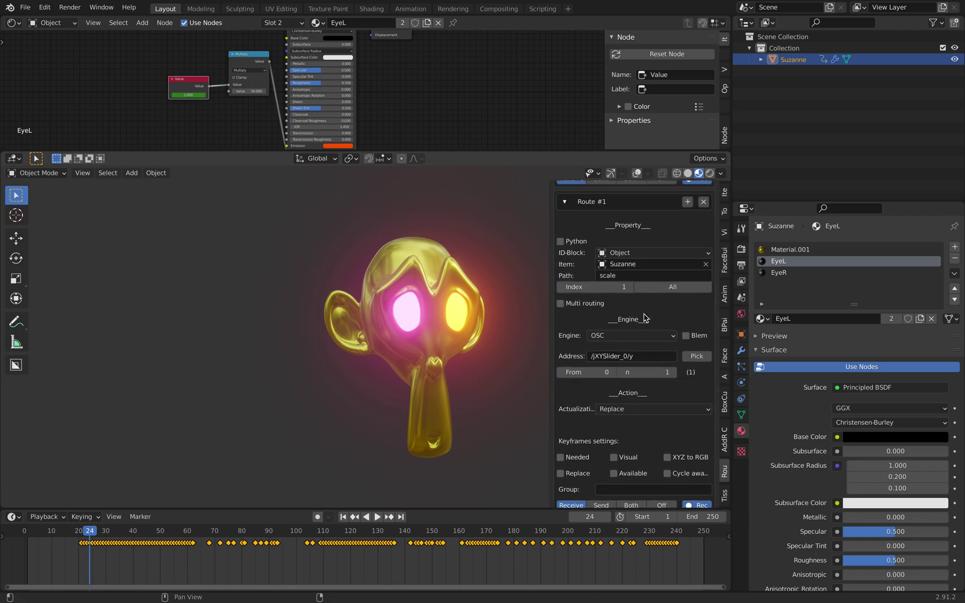
{"action": "scroll", "coordinate": [491, 276], "scroll_direction": "up", "scroll_amount": 5}
{"action": "scroll", "coordinate": [470, 280], "scroll_direction": "down", "scroll_amount": 5}
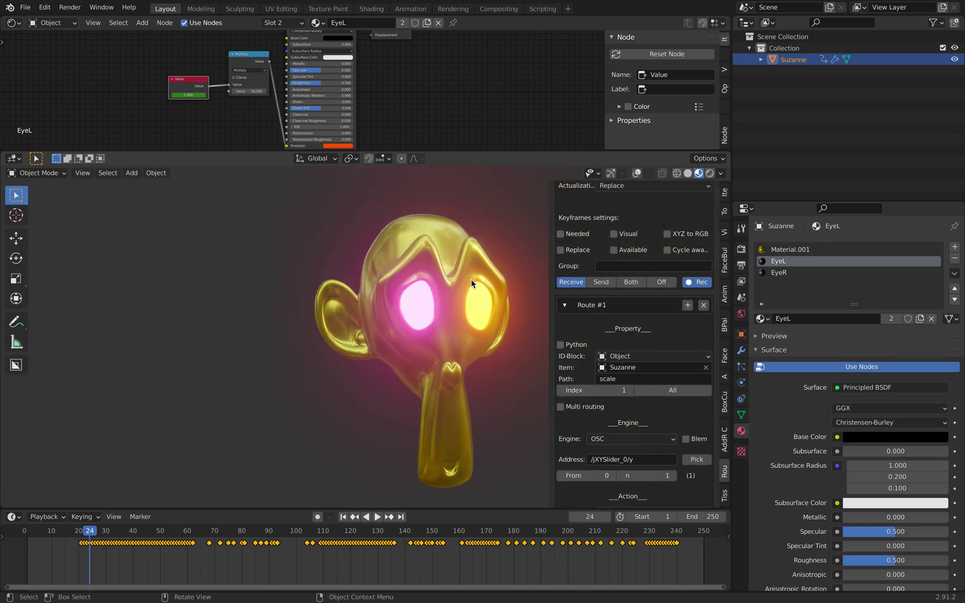
{"action": "middle_click_drag", "start_coordinate": [474, 284], "coordinate": [410, 285]}
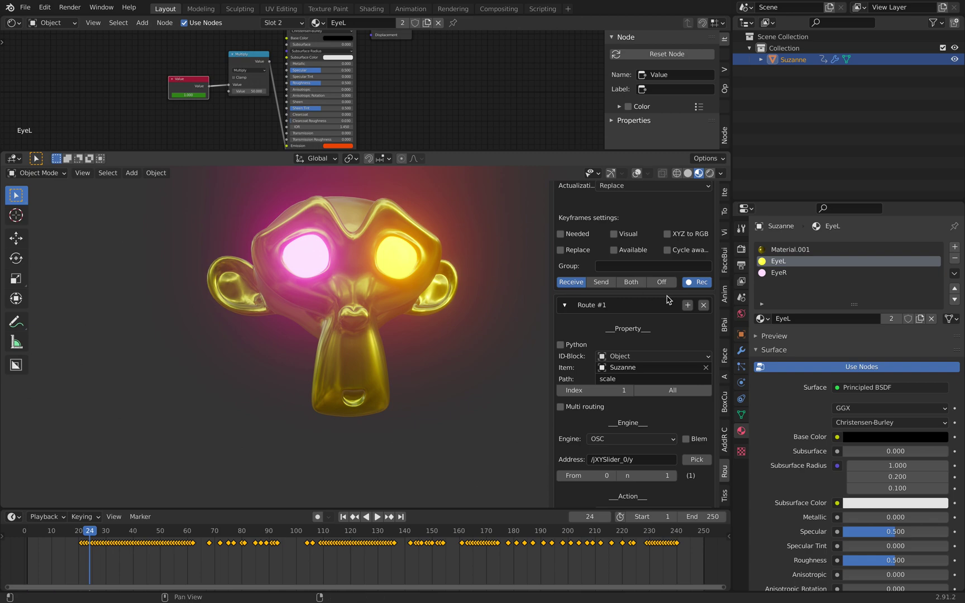
{"action": "scroll", "coordinate": [666, 300], "scroll_direction": "up", "scroll_amount": 20}
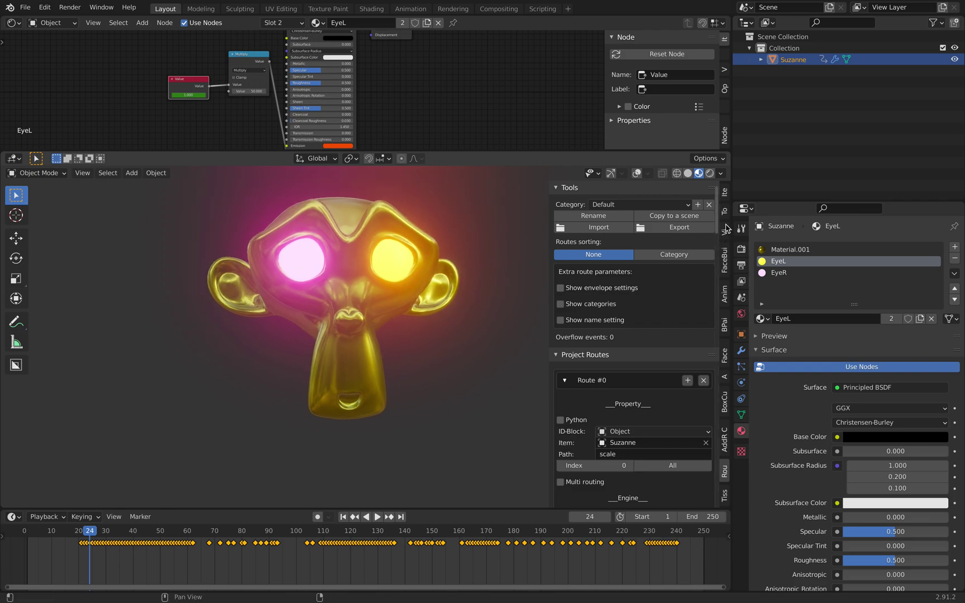
Open the AddRoutes Config tab and widen the panel to inspect OSC listening on port 8000
{"action": "left_click", "coordinate": [724, 355]}
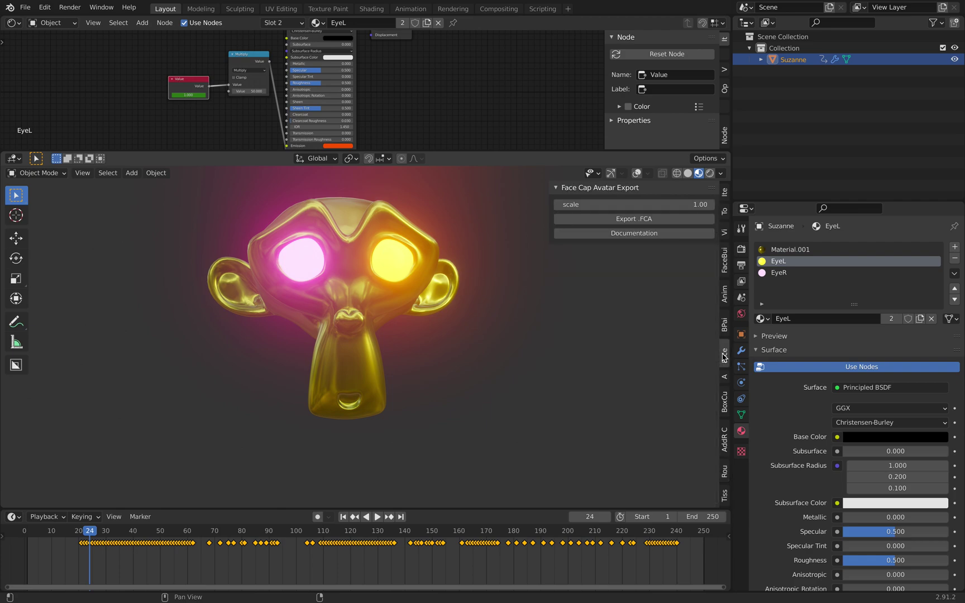
{"action": "scroll", "coordinate": [724, 356], "scroll_direction": "down", "scroll_amount": 3, "text": "ctrl"}
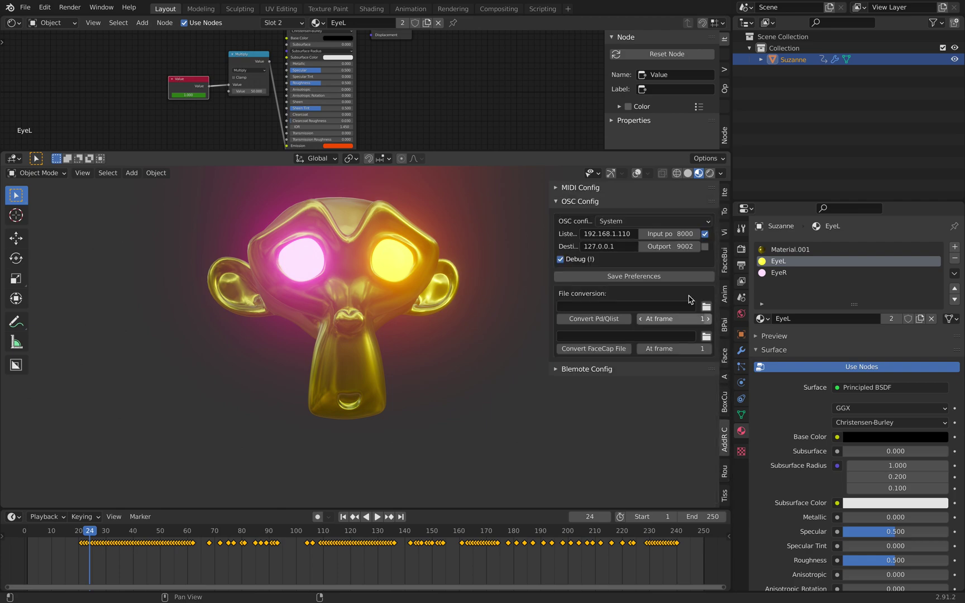
{"action": "mouse_move", "coordinate": [549, 214]}
{"action": "left_mouse_down"}
{"action": "mouse_move", "coordinate": [508, 213]}
{"action": "mouse_move", "coordinate": [531, 213]}
{"action": "left_mouse_up"}
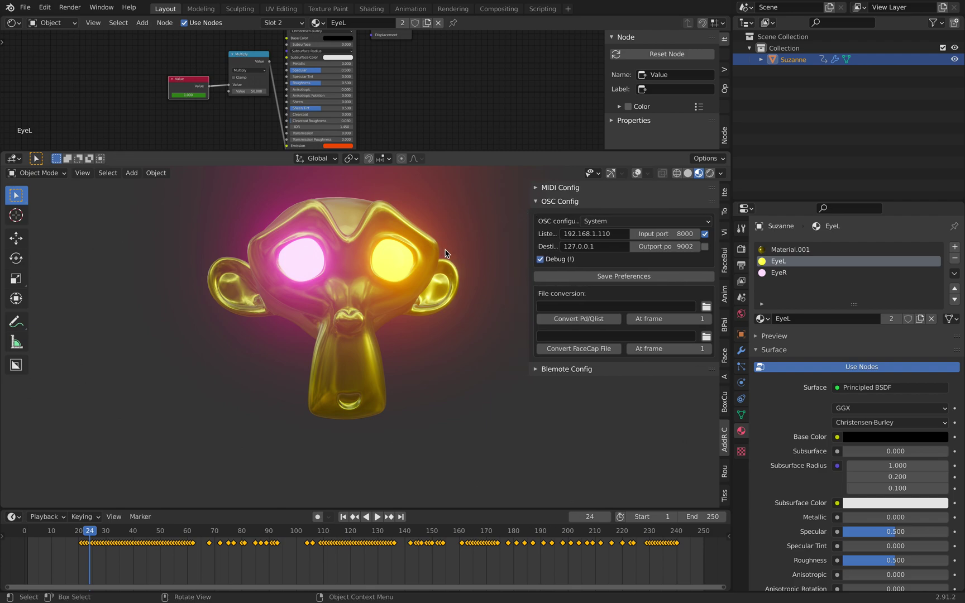
Orbit the view to face Suzanne head-on, then return to the routes list
{"action": "middle_click_drag", "start_coordinate": [445, 253], "coordinate": [416, 270], "text": "shift"}
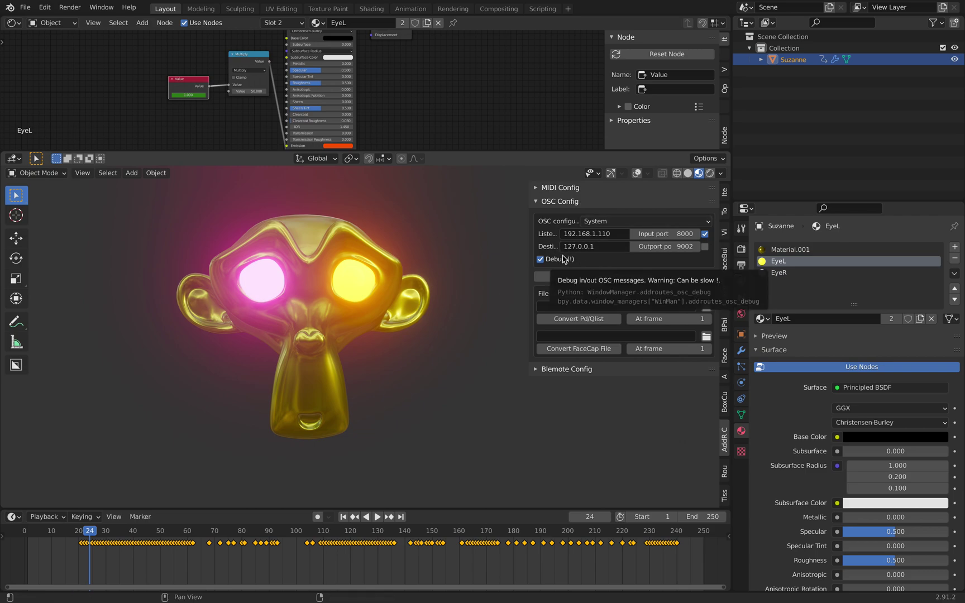
{"action": "middle_click_drag", "start_coordinate": [457, 280], "coordinate": [455, 281]}
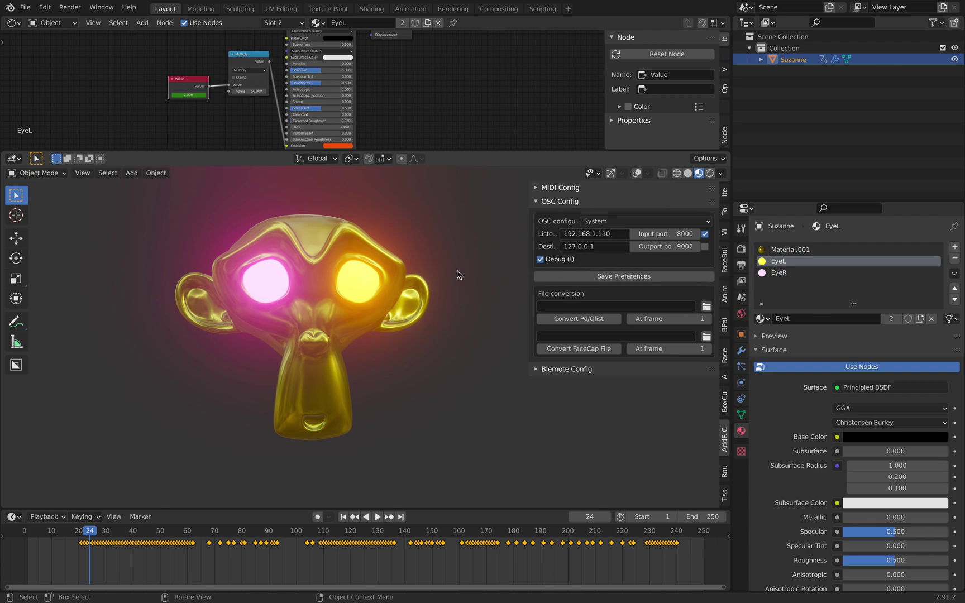
{"action": "middle_click_drag", "start_coordinate": [457, 275], "coordinate": [450, 283]}
{"action": "scroll", "coordinate": [450, 282], "scroll_direction": "up", "scroll_amount": 2}
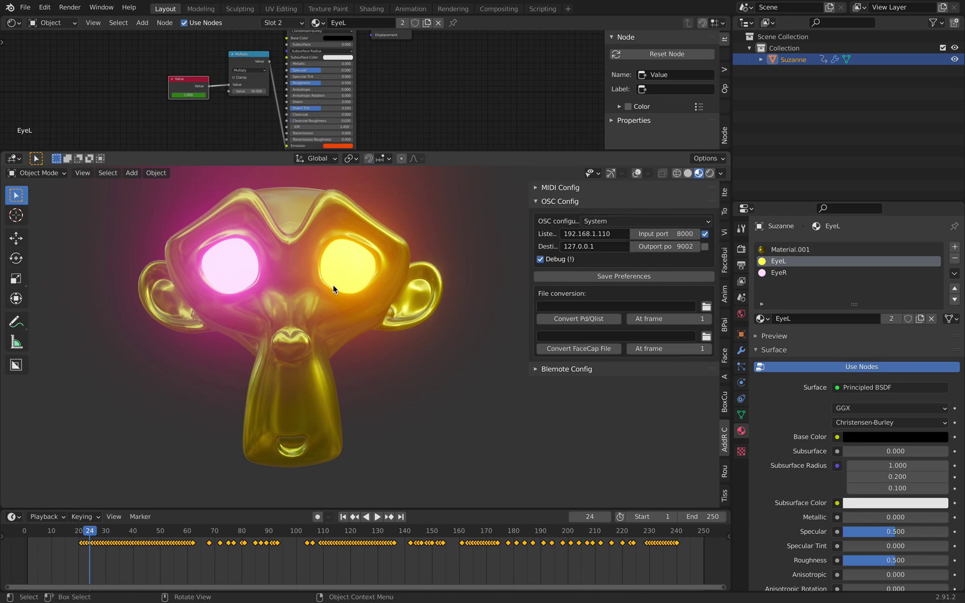
{"action": "middle_click_drag", "start_coordinate": [333, 290], "coordinate": [372, 302]}
{"action": "scroll", "coordinate": [377, 306], "scroll_direction": "down", "scroll_amount": 2}
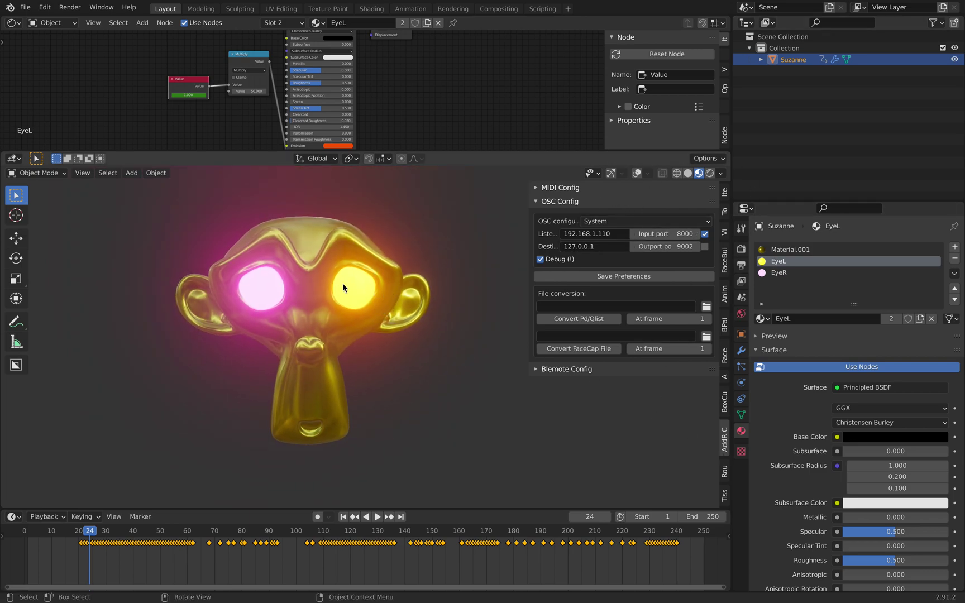
{"action": "left_click", "coordinate": [725, 476]}
Review Routes #0 through #3 in the sidebar
{"action": "scroll", "coordinate": [662, 426], "scroll_direction": "down", "scroll_amount": 3}
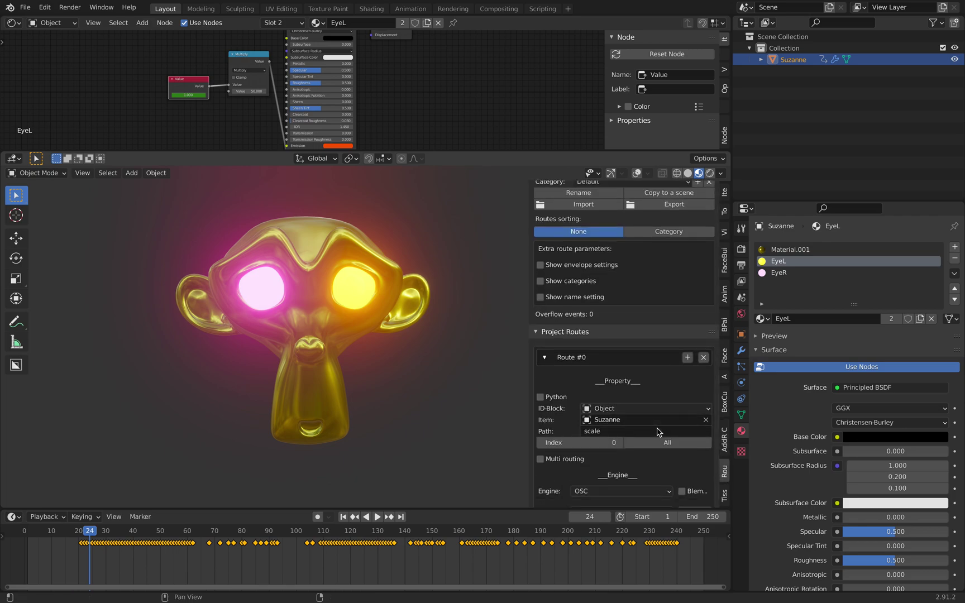
{"action": "scroll", "coordinate": [660, 426], "scroll_direction": "down", "scroll_amount": 20}
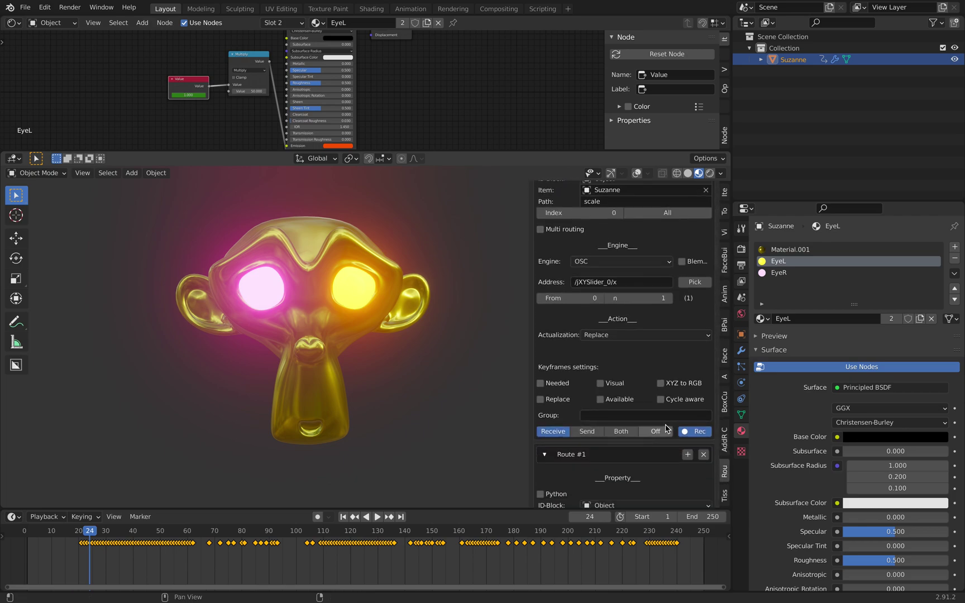
{"action": "scroll", "coordinate": [666, 431], "scroll_direction": "down", "scroll_amount": 10}
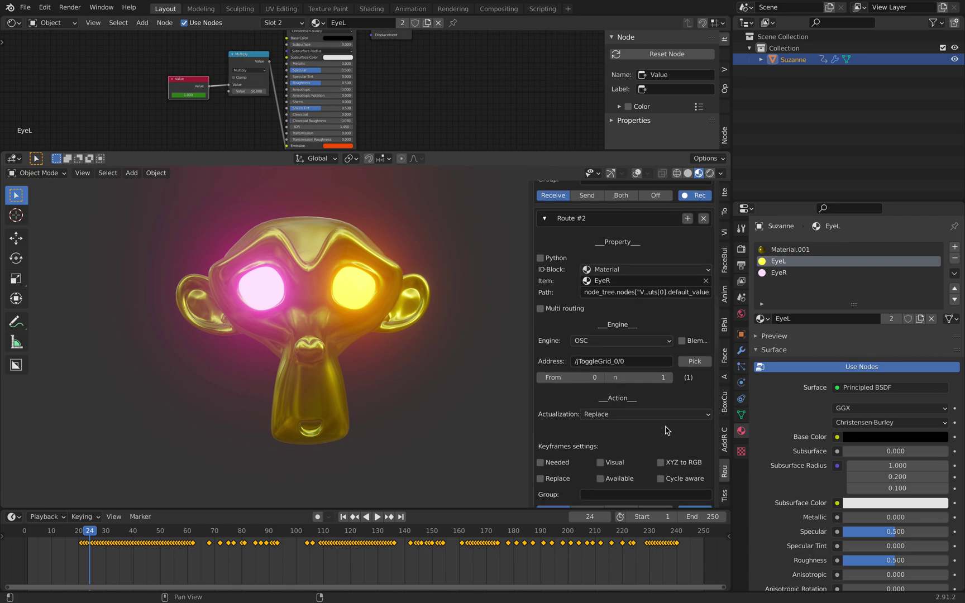
{"action": "scroll", "coordinate": [599, 366], "scroll_direction": "down", "scroll_amount": 5}
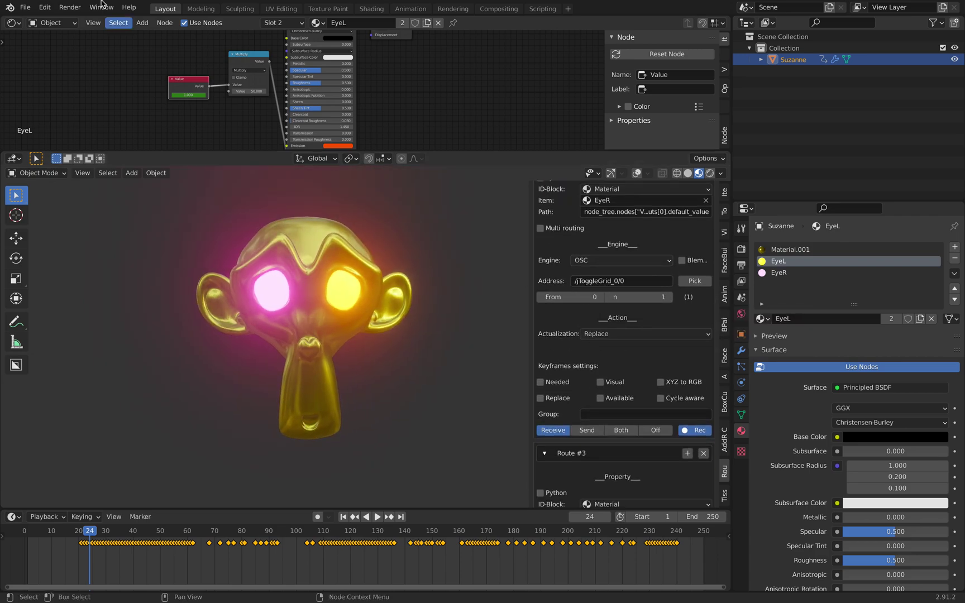
Exit full screen beside the mirrored iPhone controller, switch to solid shading and narrow the routes panel
{"action": "left_click", "coordinate": [31, 26]}
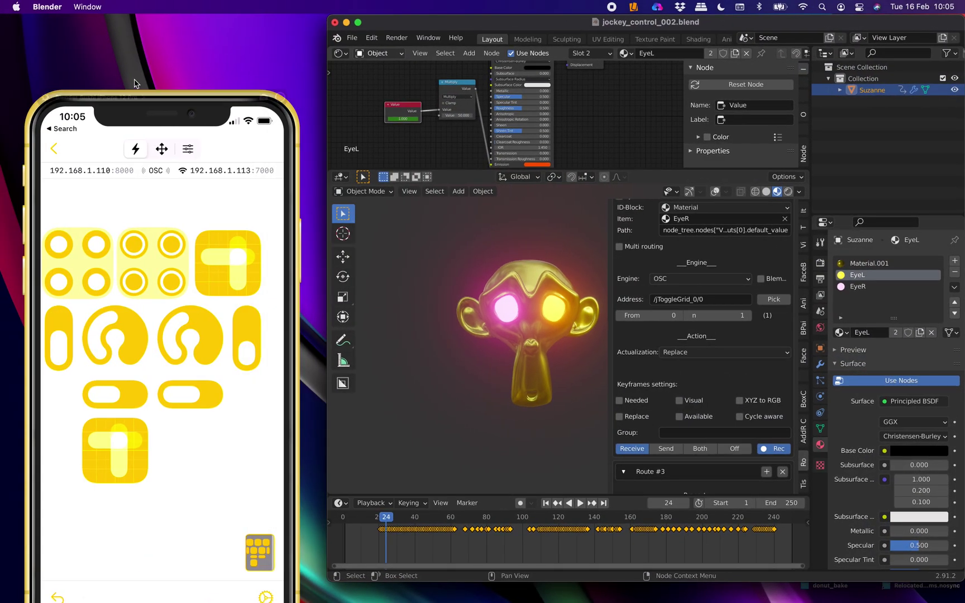
{"action": "left_click", "coordinate": [178, 100]}
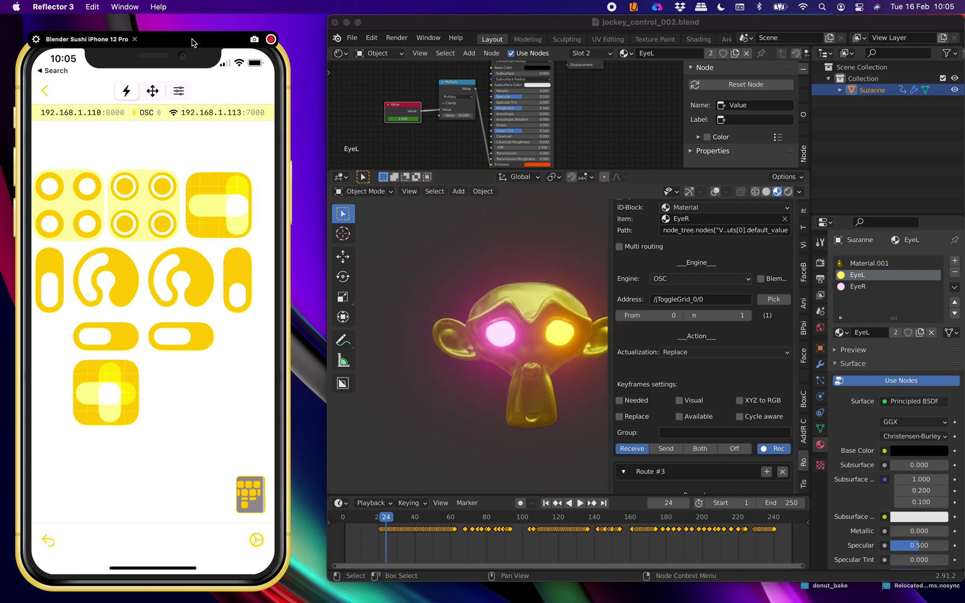
{"action": "left_click", "coordinate": [765, 192]}
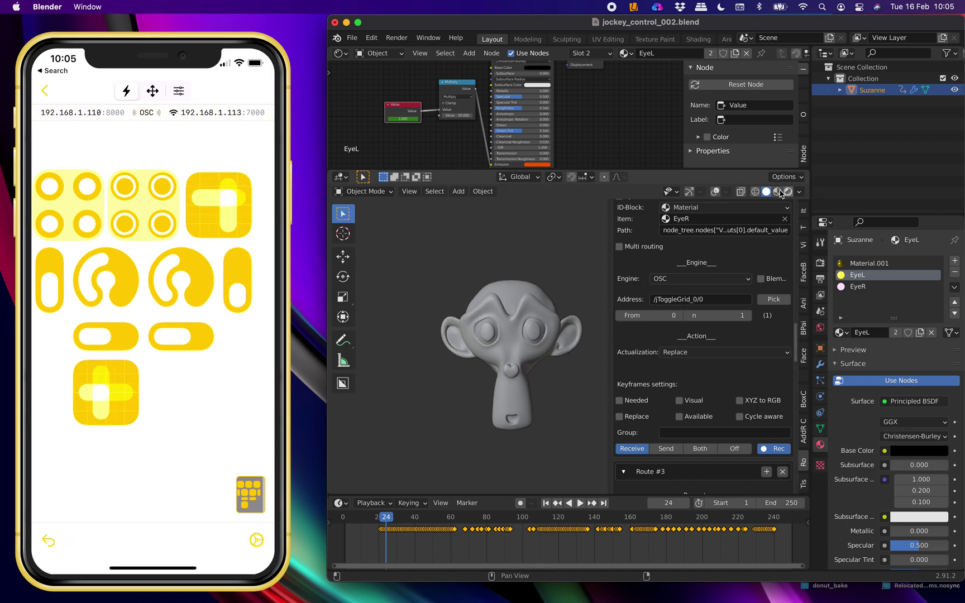
{"action": "left_click_drag", "start_coordinate": [608, 219], "coordinate": [658, 215]}
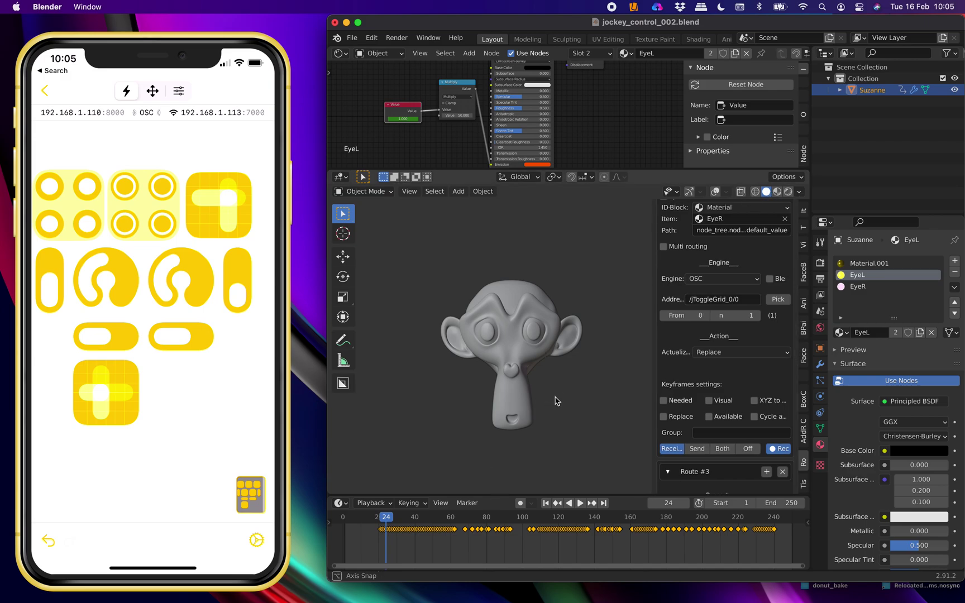
Delete all of Suzanne's keyframes and briefly compare Material Preview with Solid shading
{"action": "key", "text": "x"}
{"action": "left_click", "coordinate": [567, 548]}
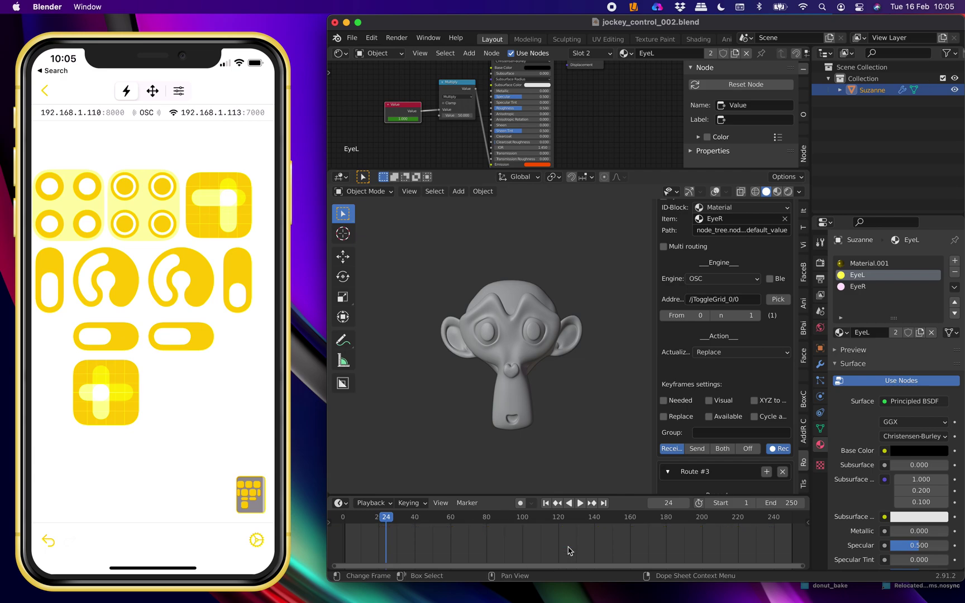
{"action": "left_click", "coordinate": [781, 192]}
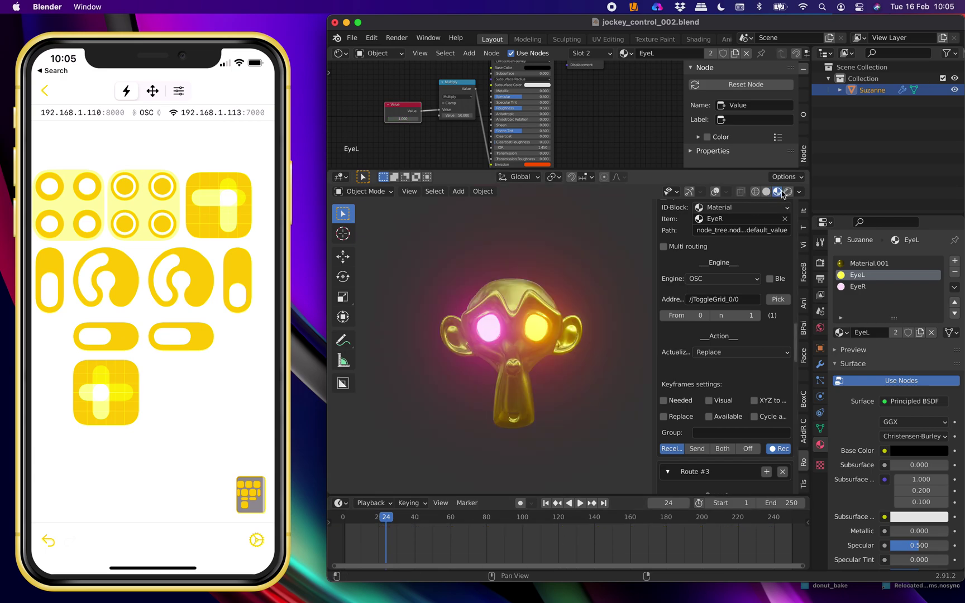
{"action": "left_click", "coordinate": [766, 192]}
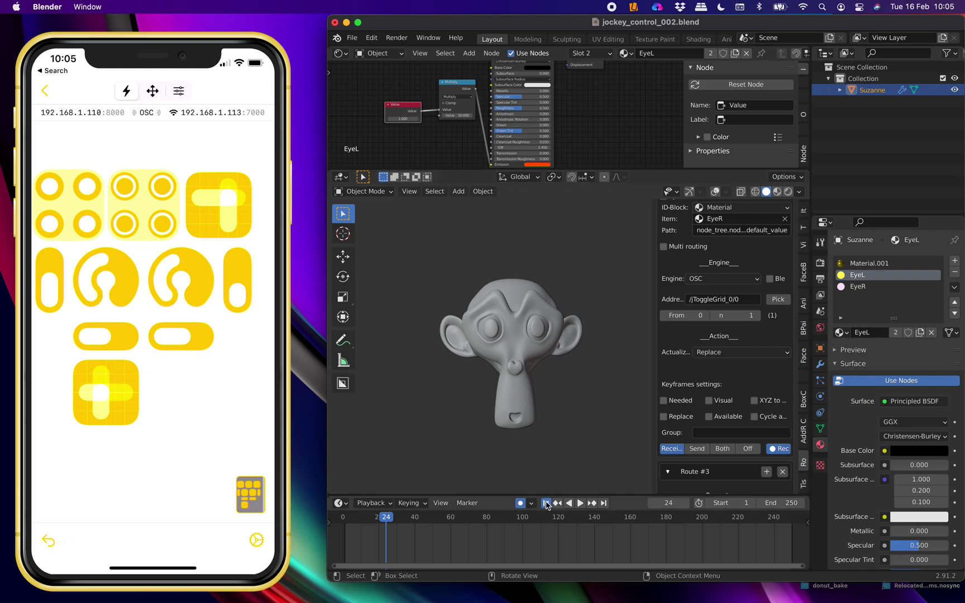
Record a new phone-driven take from frame 1 and view it in Material Preview
{"action": "left_click", "coordinate": [546, 503]}
{"action": "left_click", "coordinate": [581, 504]}
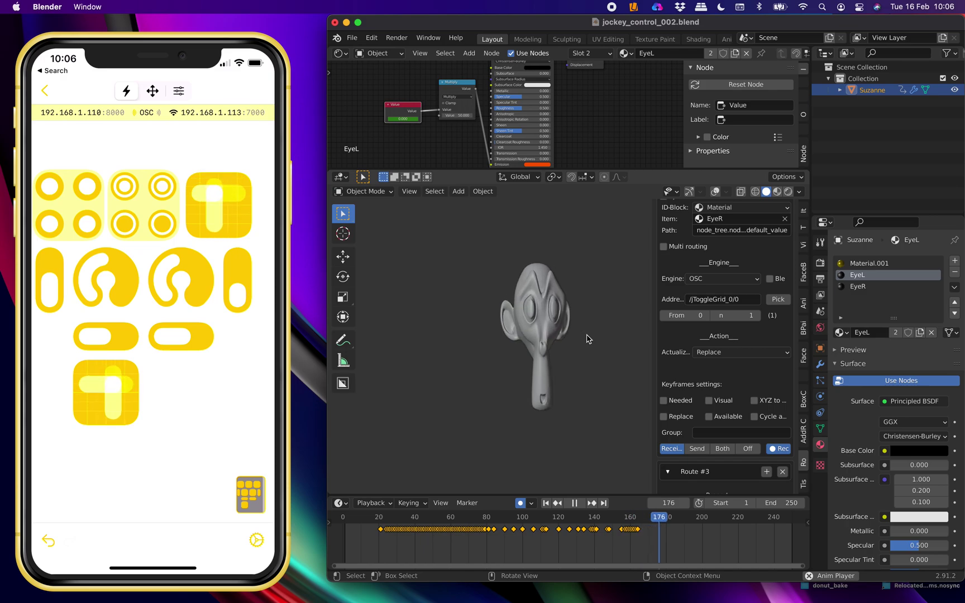
{"action": "key", "text": "space"}
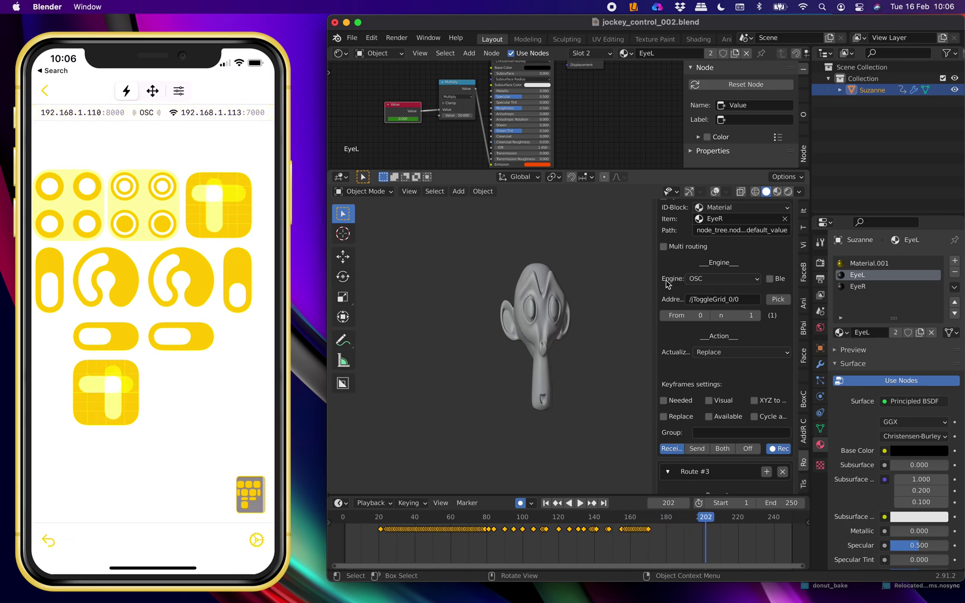
{"action": "left_click", "coordinate": [777, 191]}
Play the take from frame 1 with Suzanne deselected, pausing at frame 218 as her eye glows pink
{"action": "key", "text": "shift+Left"}
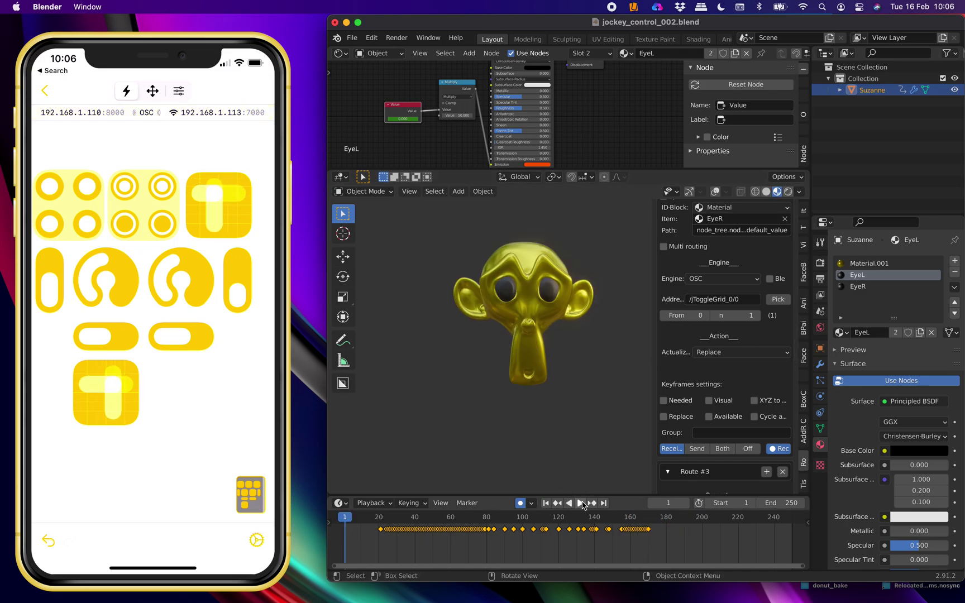
{"action": "key", "text": "space"}
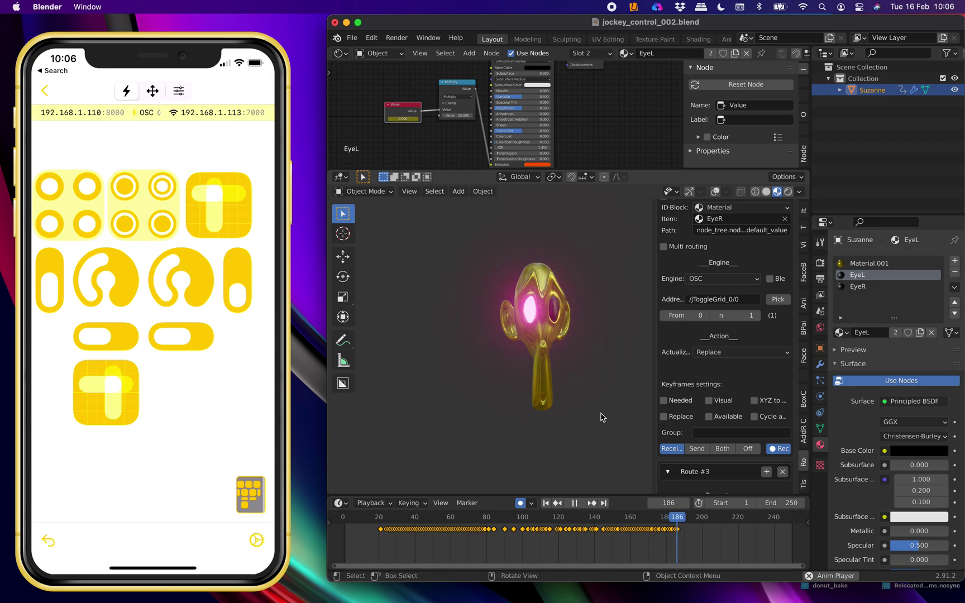
{"action": "left_click", "coordinate": [598, 310]}
{"action": "key", "text": "space"}
{"action": "scroll", "coordinate": [591, 317], "scroll_direction": "left", "scroll_amount": 5}
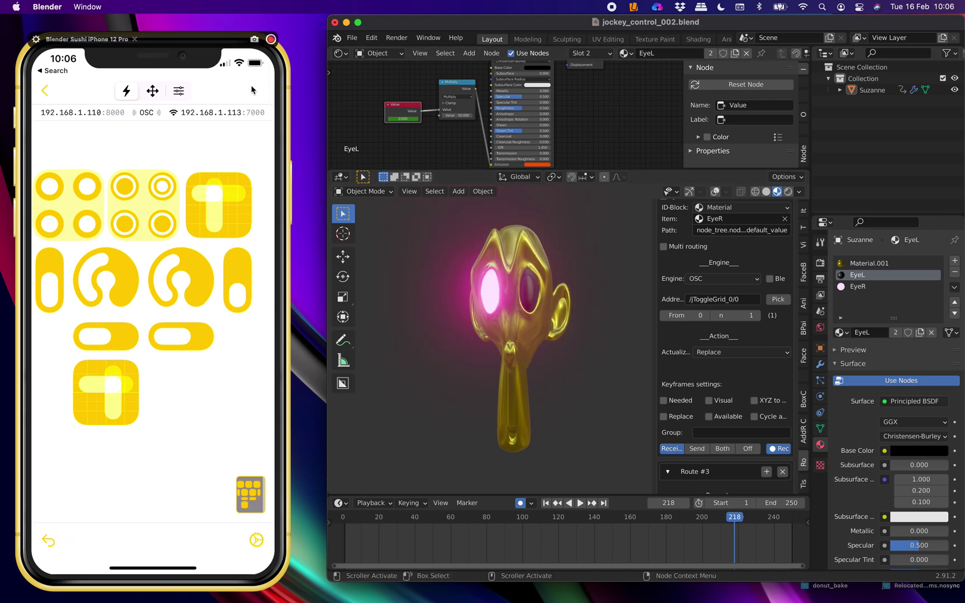
{"action": "left_click", "coordinate": [211, 44]}
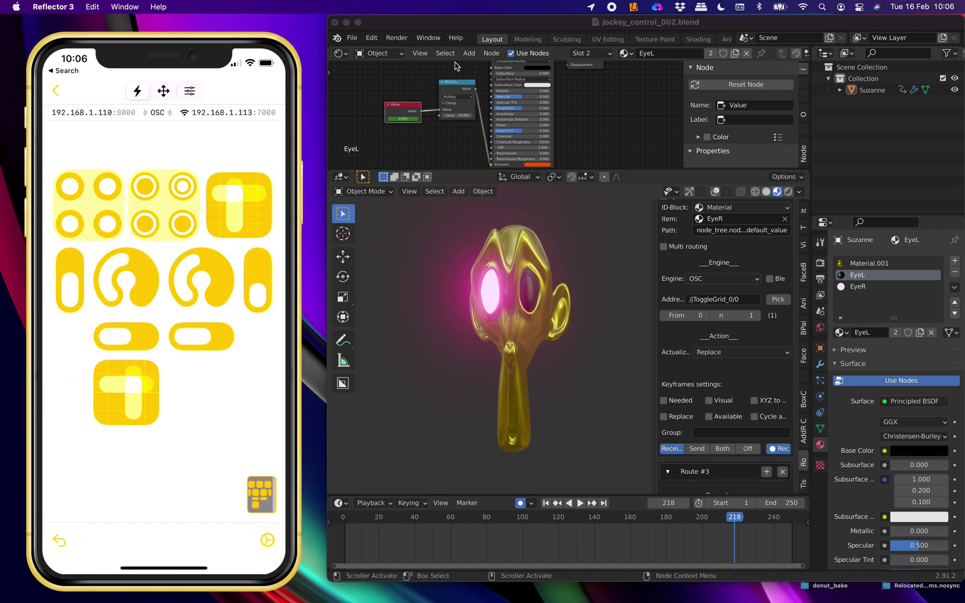
{"action": "left_click_drag", "start_coordinate": [399, 26], "coordinate": [393, 26]}
{"action": "left_click_drag", "start_coordinate": [324, 15], "coordinate": [316, 14]}
{"action": "middle_click_drag", "start_coordinate": [475, 277], "coordinate": [499, 279]}
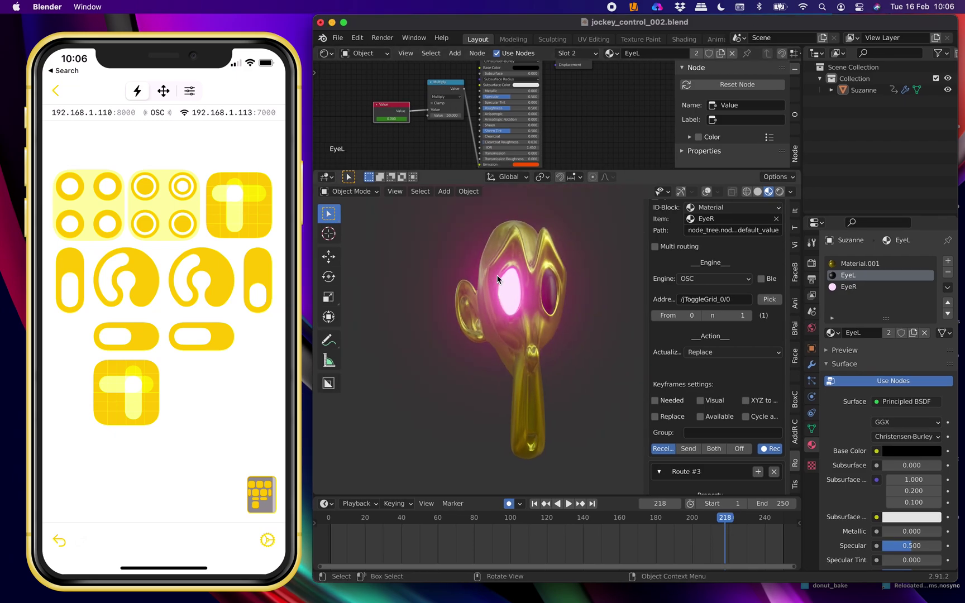